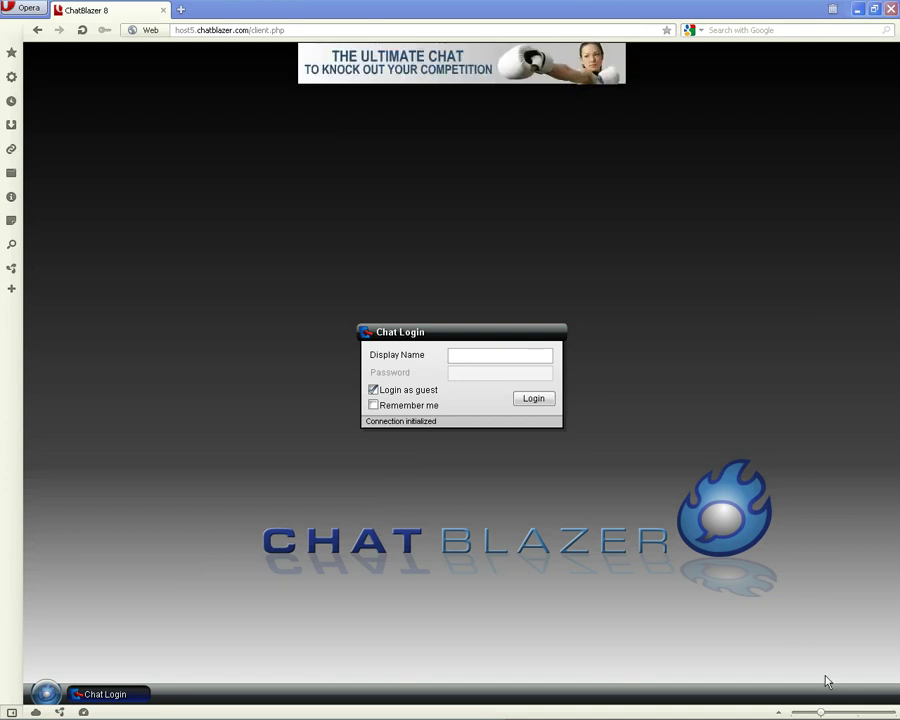
Enter display name Member, turn off guest login, and enter the account password
drag(458, 334, 444, 304)
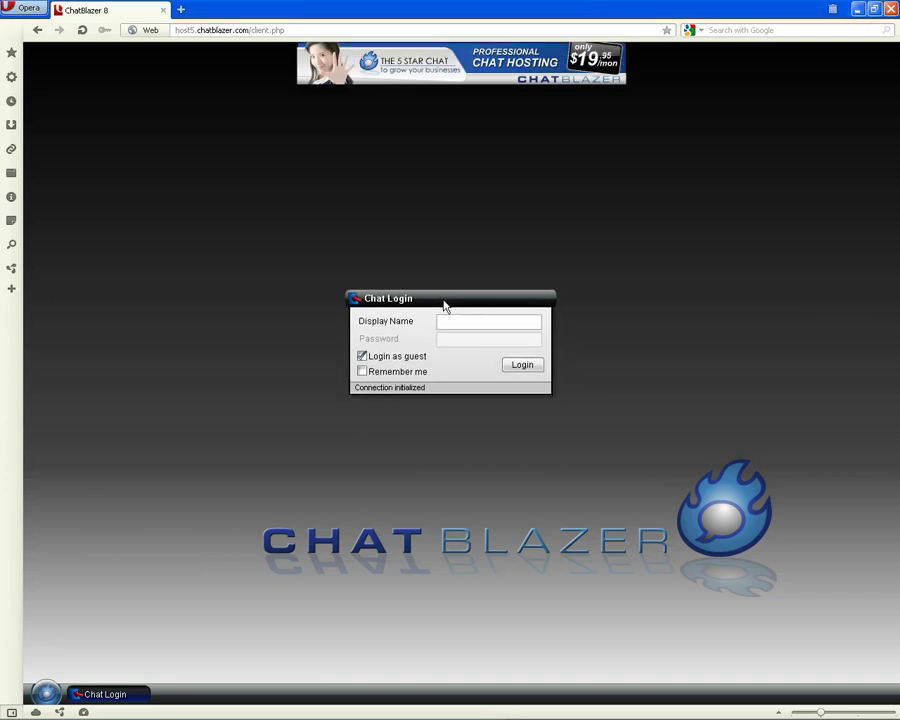
click(444, 318)
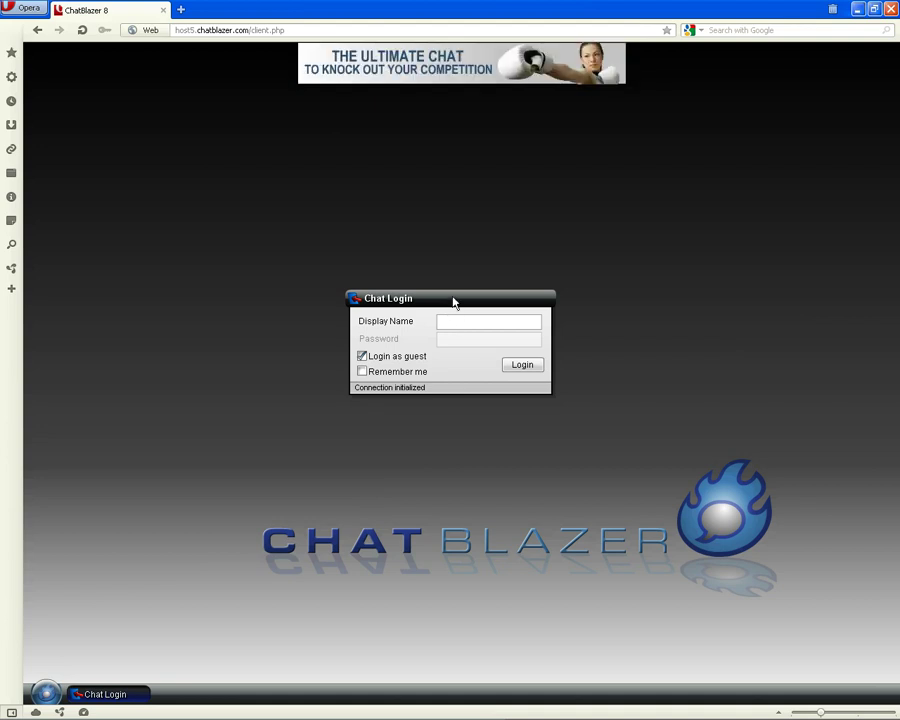
drag(453, 302, 454, 295)
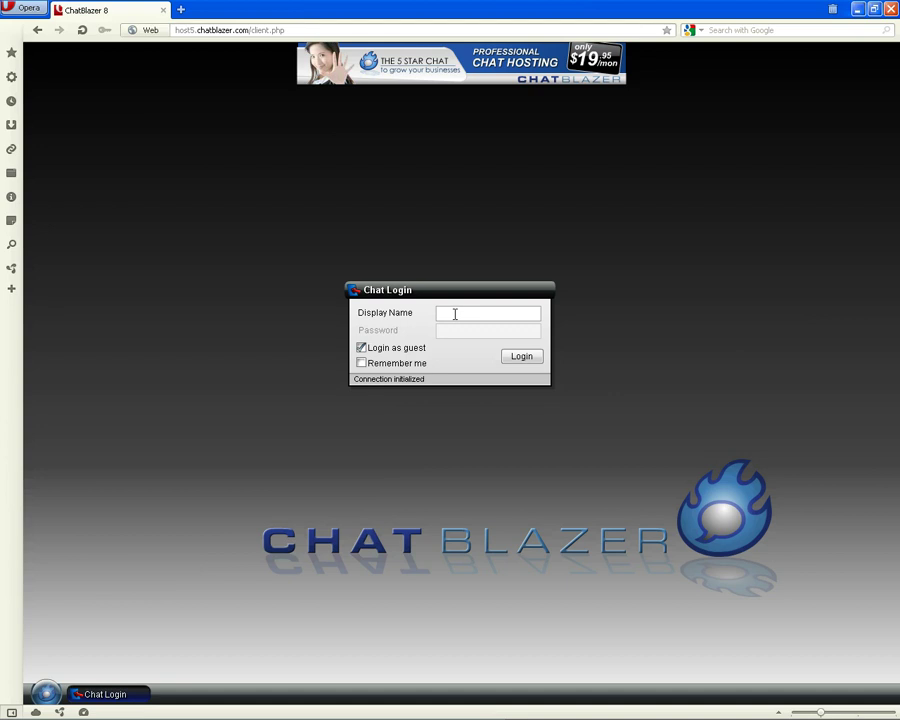
click(455, 314)
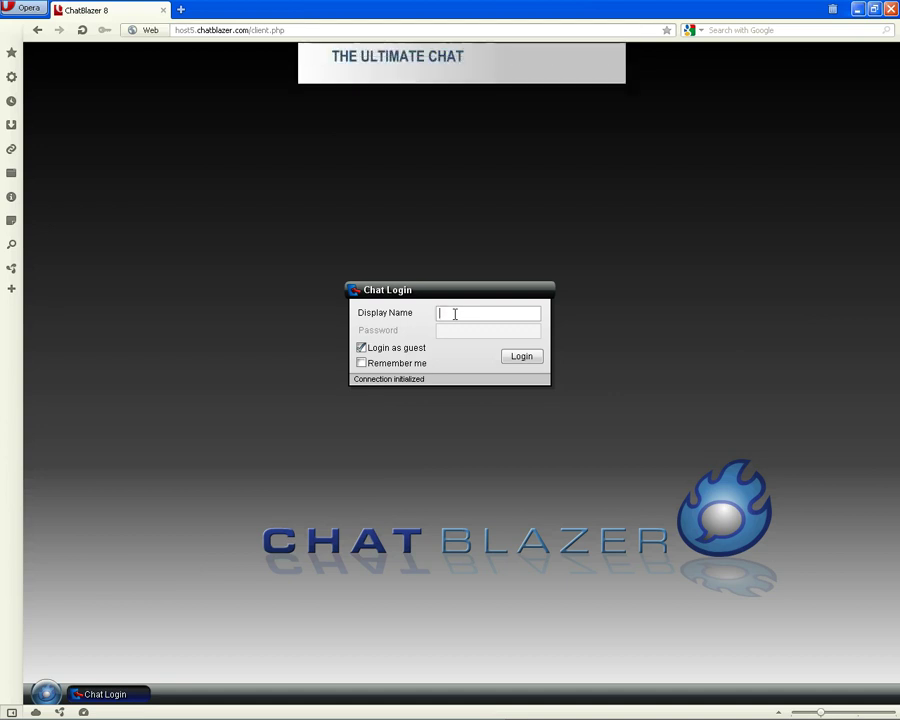
text(Member)
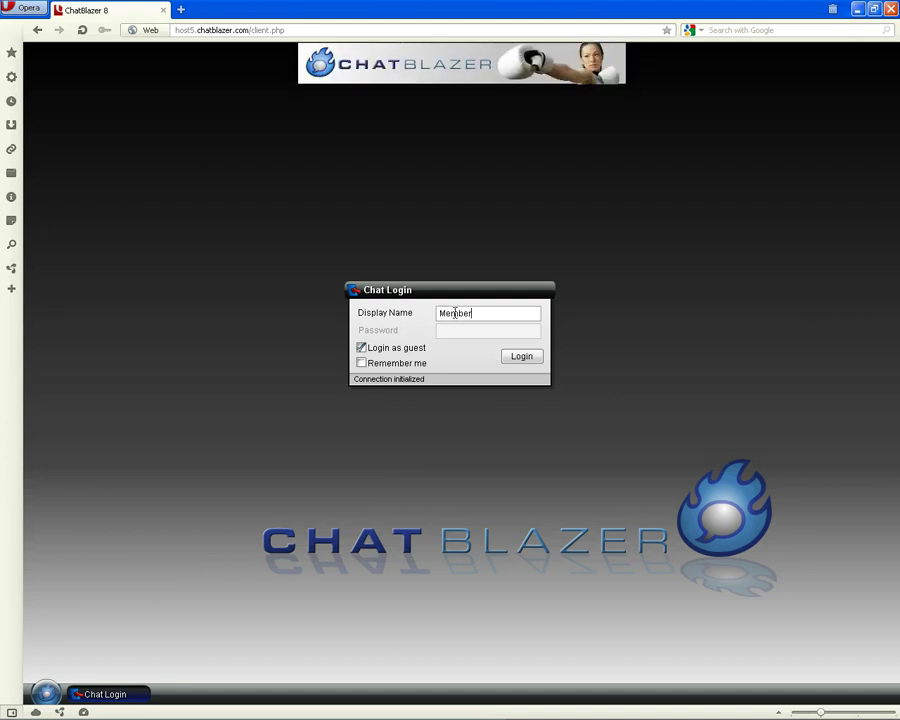
click(362, 347)
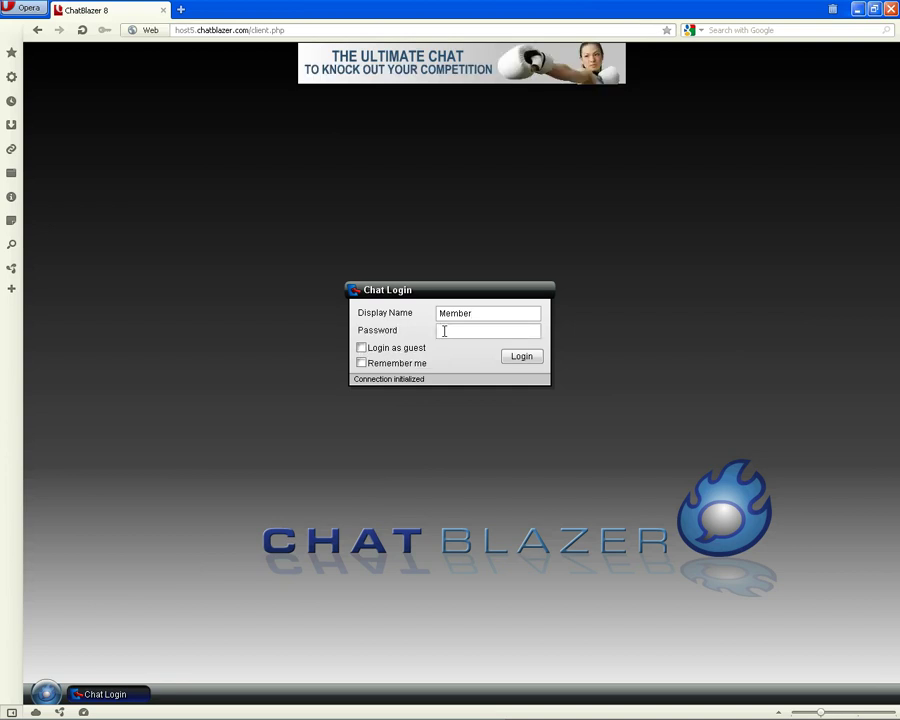
click(444, 331)
text(membe)
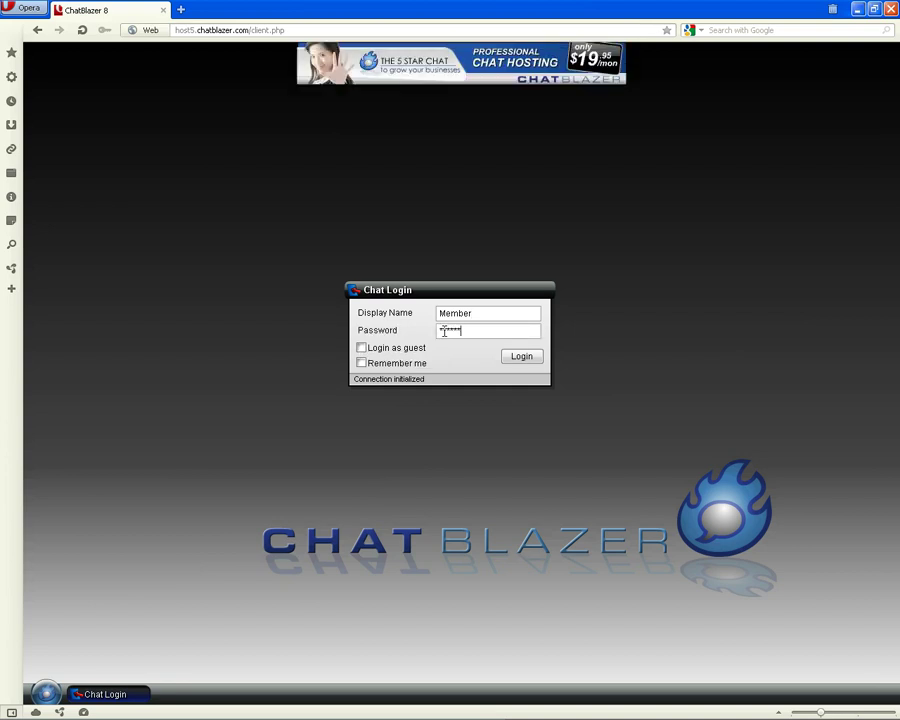
text(r)
Log in as Member and drag the Rooms window toward the upper left
click(522, 359)
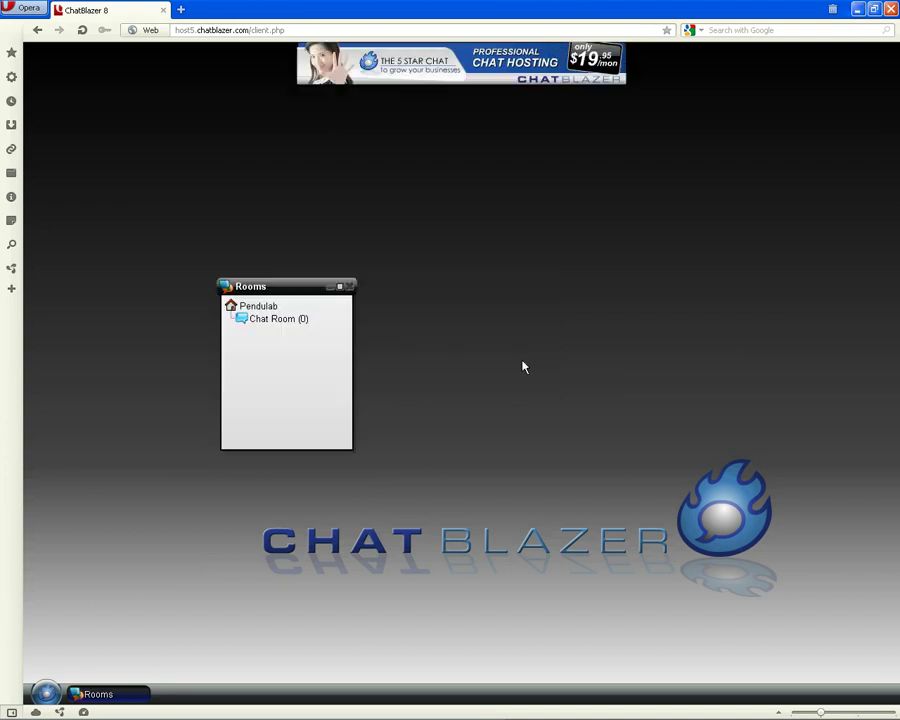
drag(276, 288, 165, 182)
right_click(165, 182)
click(165, 182)
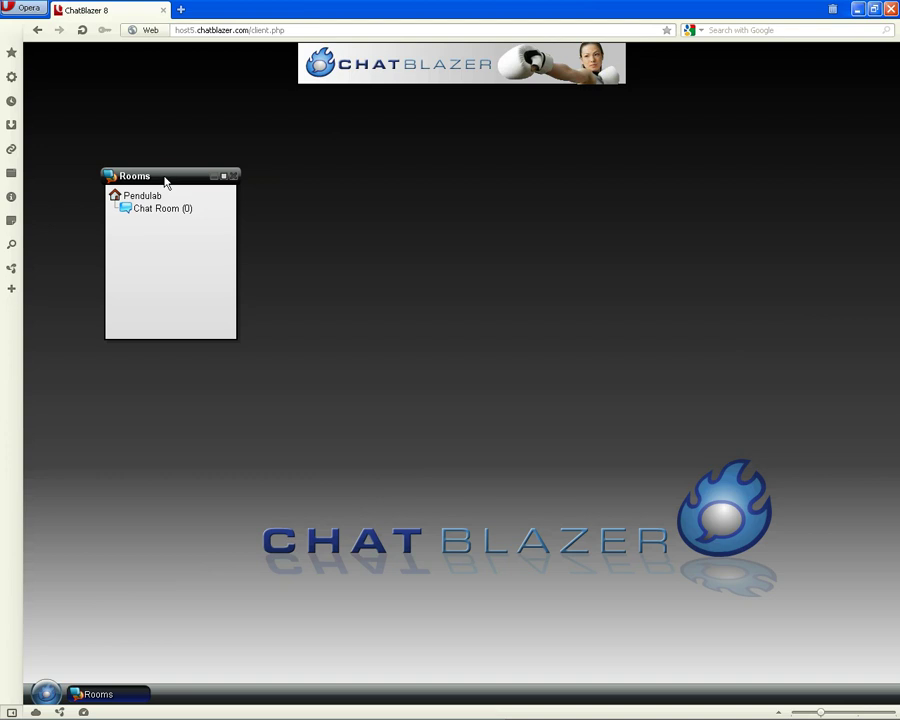
Enlarge the Rooms window and settle it in the page's top-left corner
mouse_move(165, 177)
mouse_down()
mouse_move(167, 167)
mouse_move(154, 167)
mouse_up()
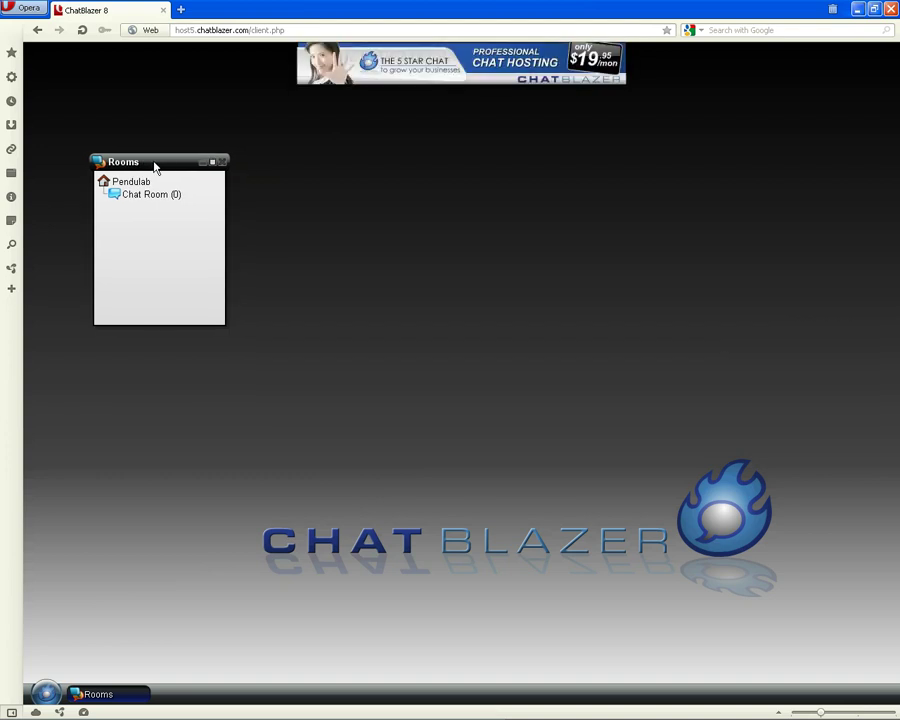
drag(155, 167, 218, 298)
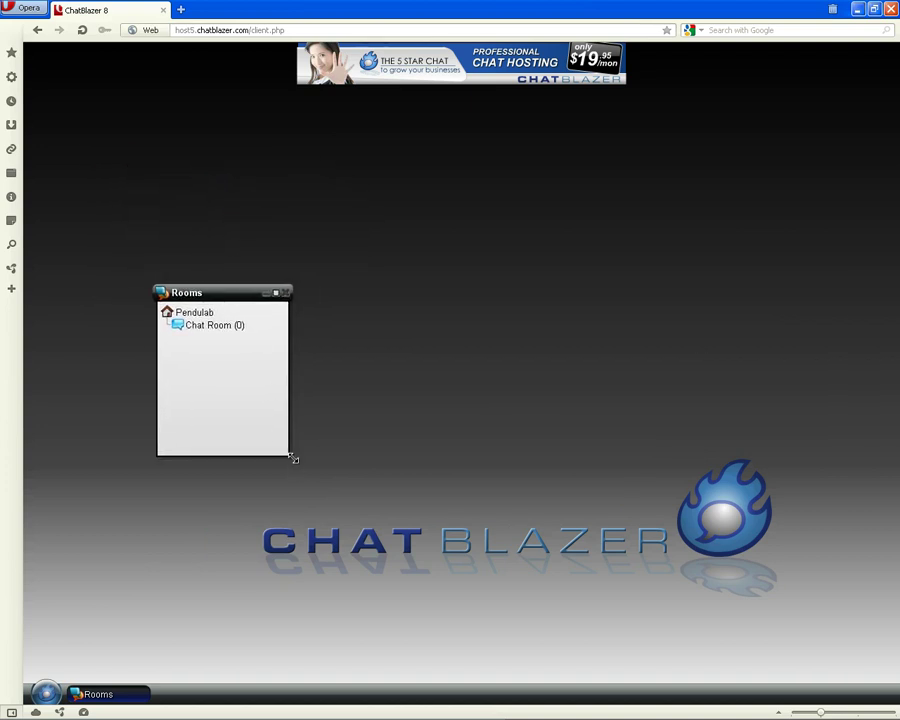
mouse_move(291, 456)
mouse_down()
mouse_move(397, 550)
mouse_move(305, 524)
mouse_move(279, 504)
mouse_move(286, 472)
mouse_up()
drag(222, 292, 108, 174)
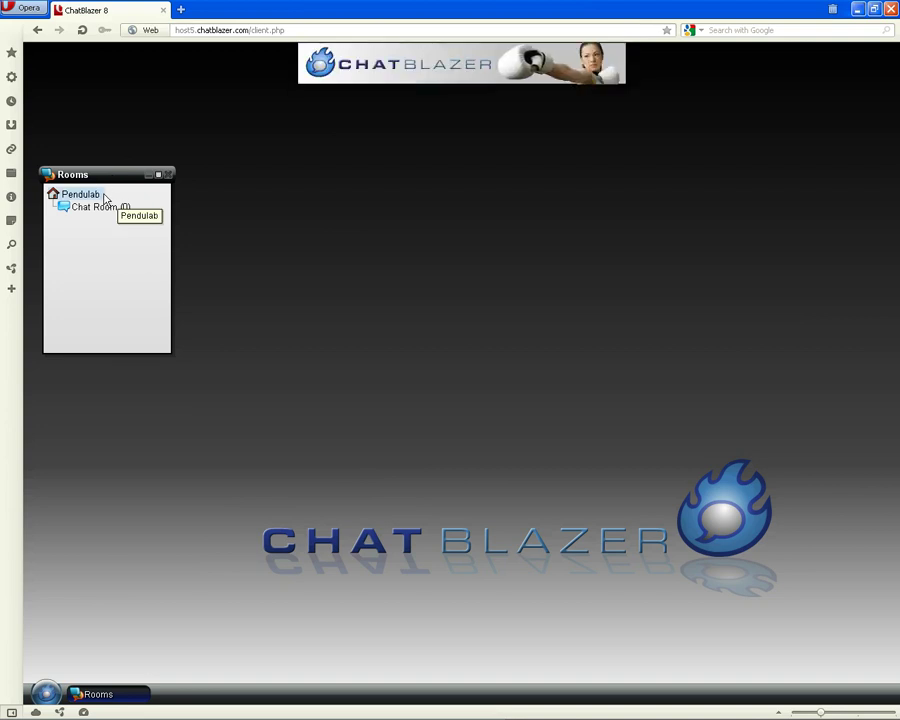
drag(112, 174, 117, 142)
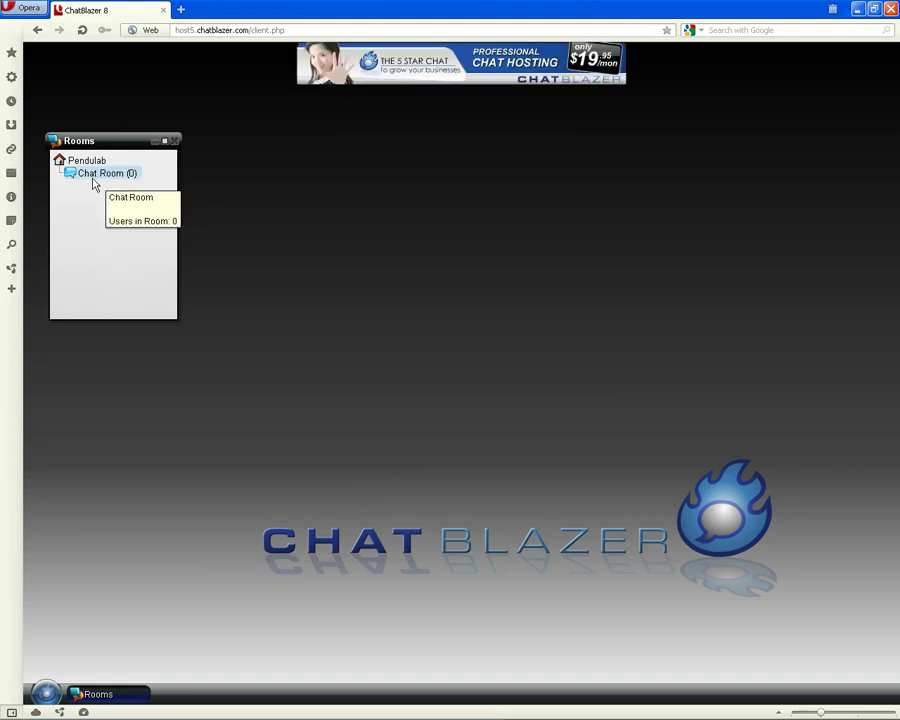
Join Chat Room, shift its window left, and resize, collapse and restore the member list
double_click(92, 174)
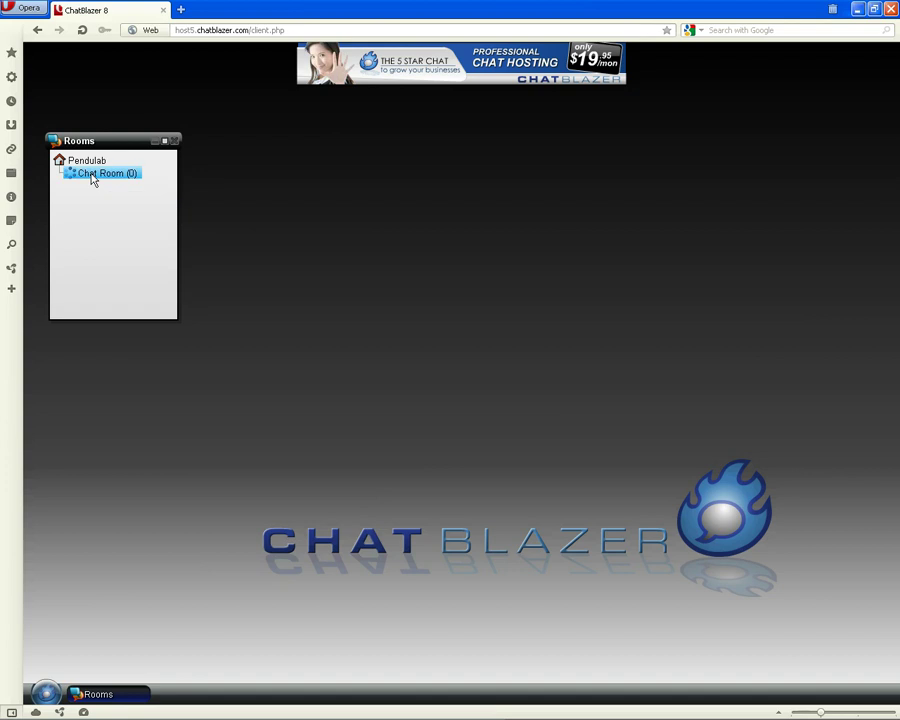
drag(462, 118, 415, 120)
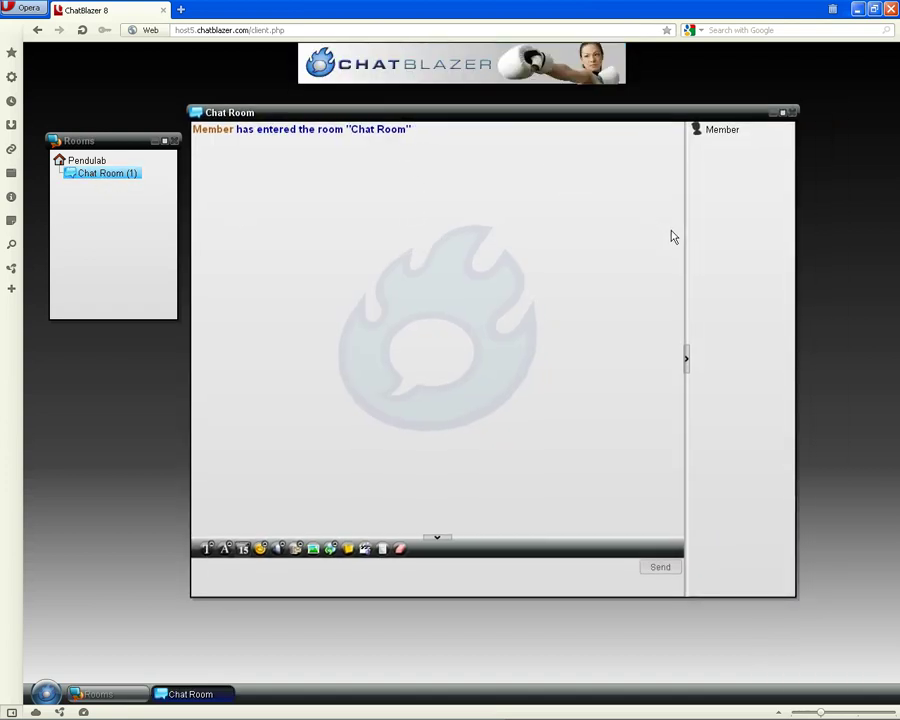
drag(685, 233, 636, 233)
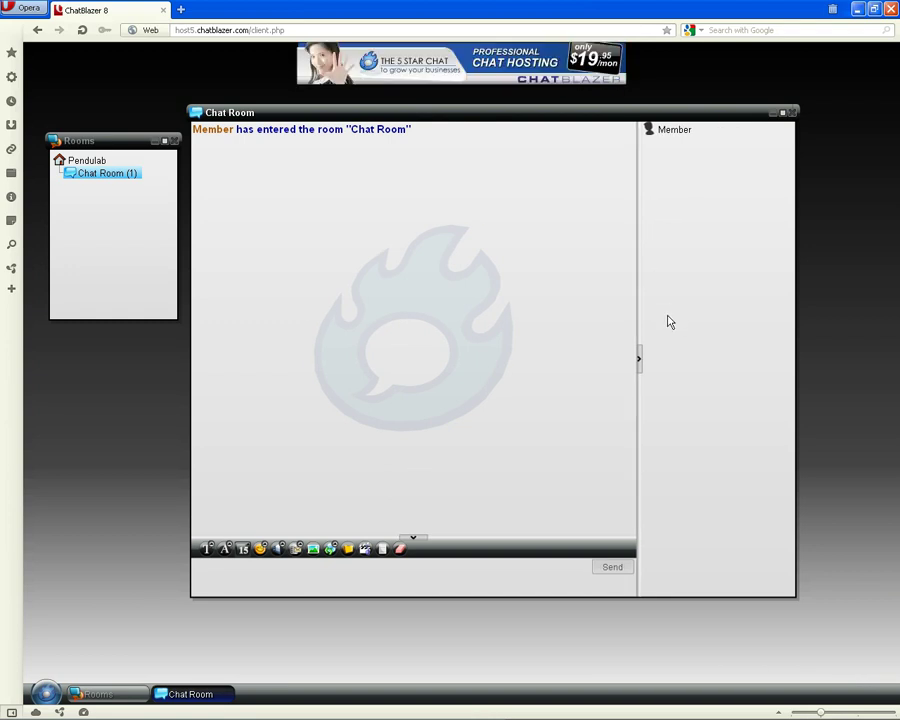
drag(637, 311, 701, 310)
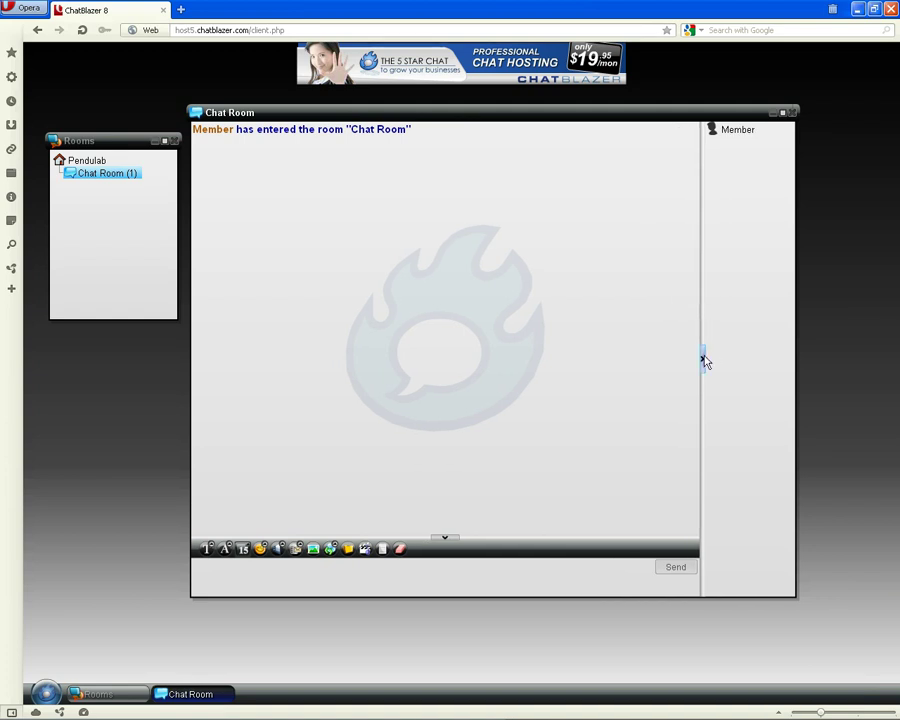
click(704, 359)
click(791, 359)
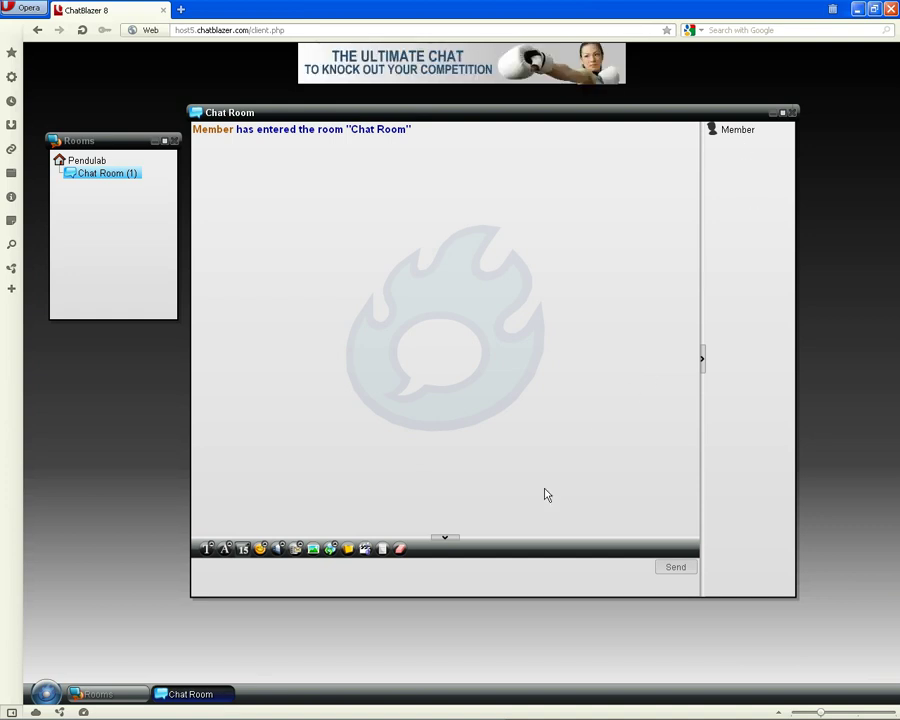
Enlarge the message box and send 'Hello' to Chat Room
drag(535, 540, 538, 484)
text(Hello)
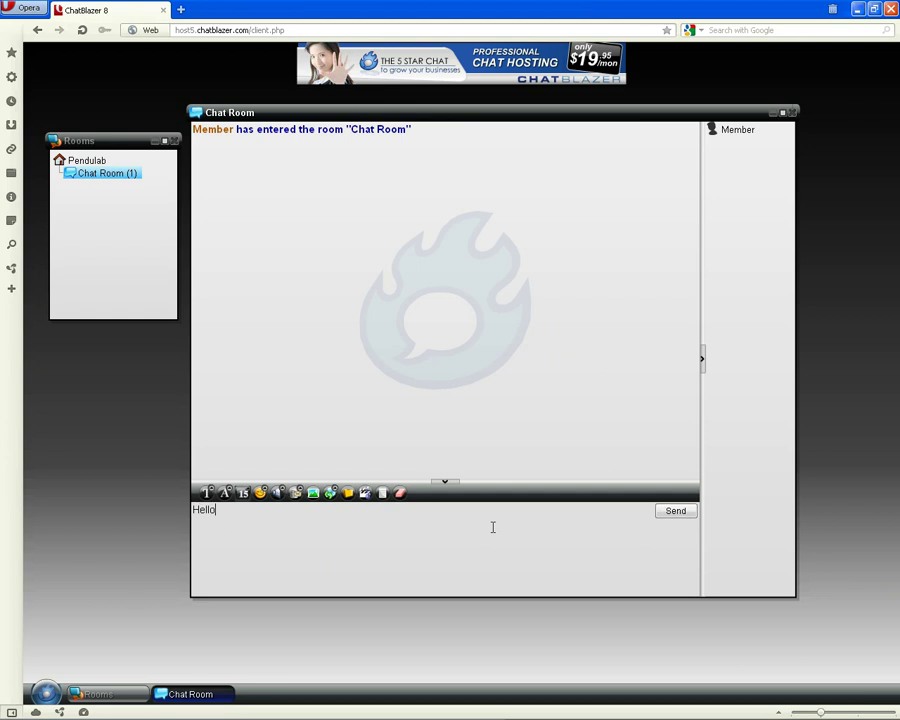
key(Return)
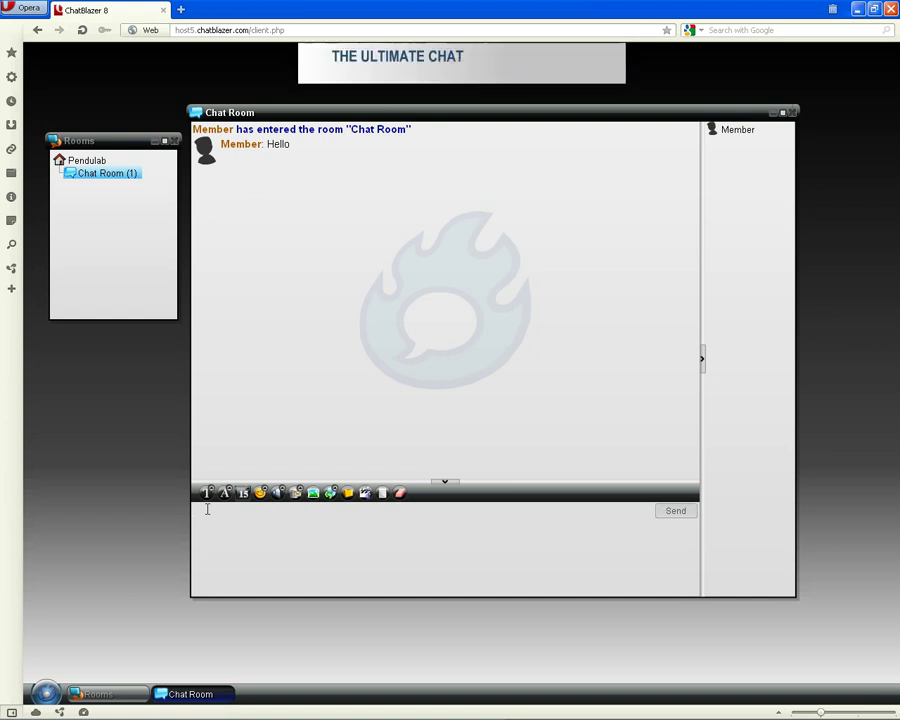
click(207, 509)
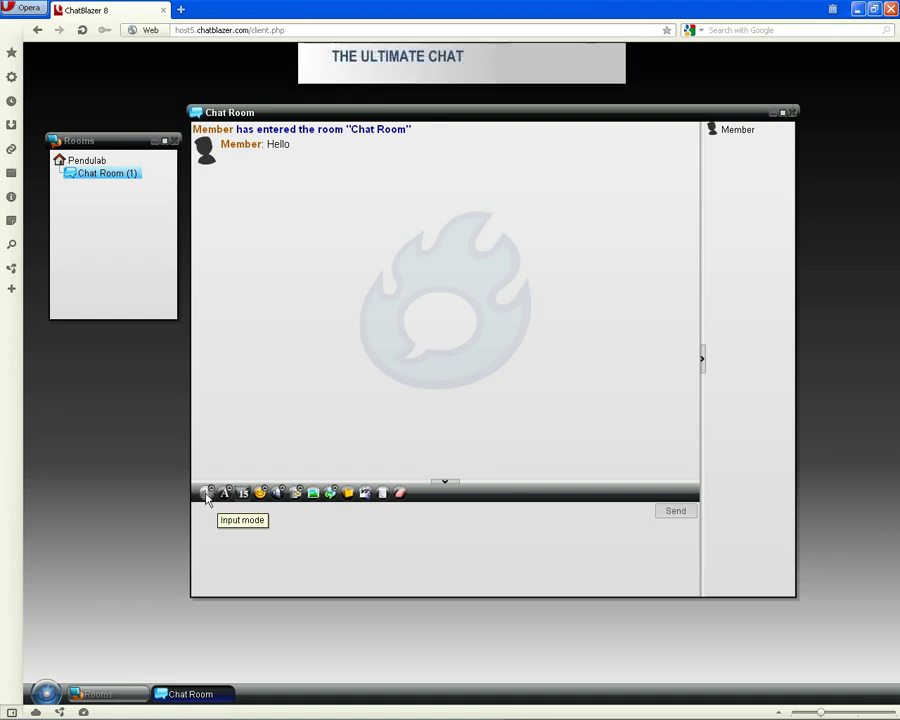
Send a freehand sketch using the hand-drawing input mode
click(206, 494)
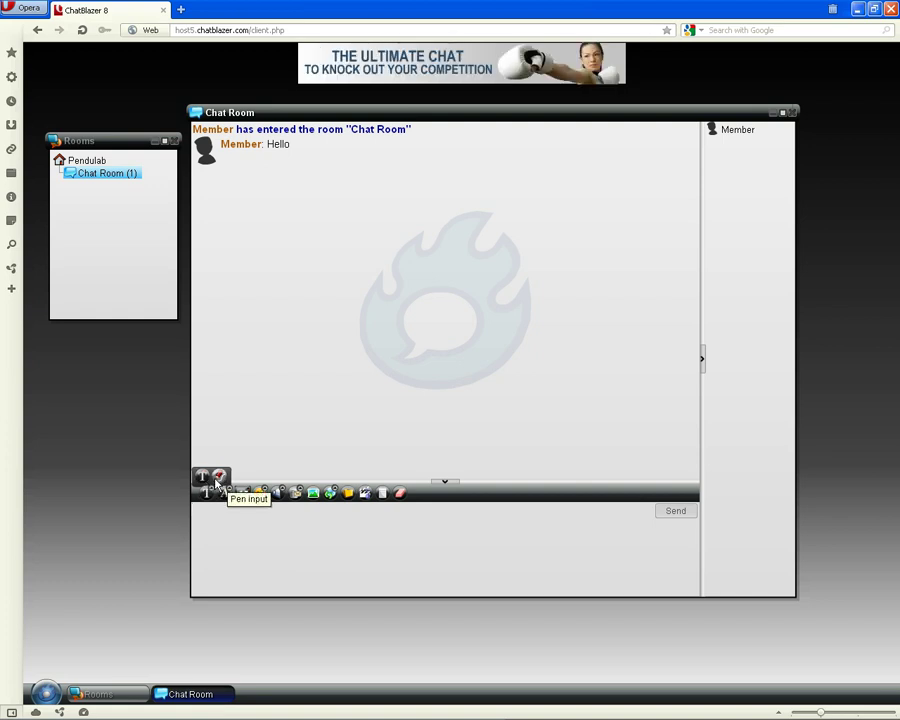
click(219, 476)
drag(239, 521, 298, 545)
click(675, 513)
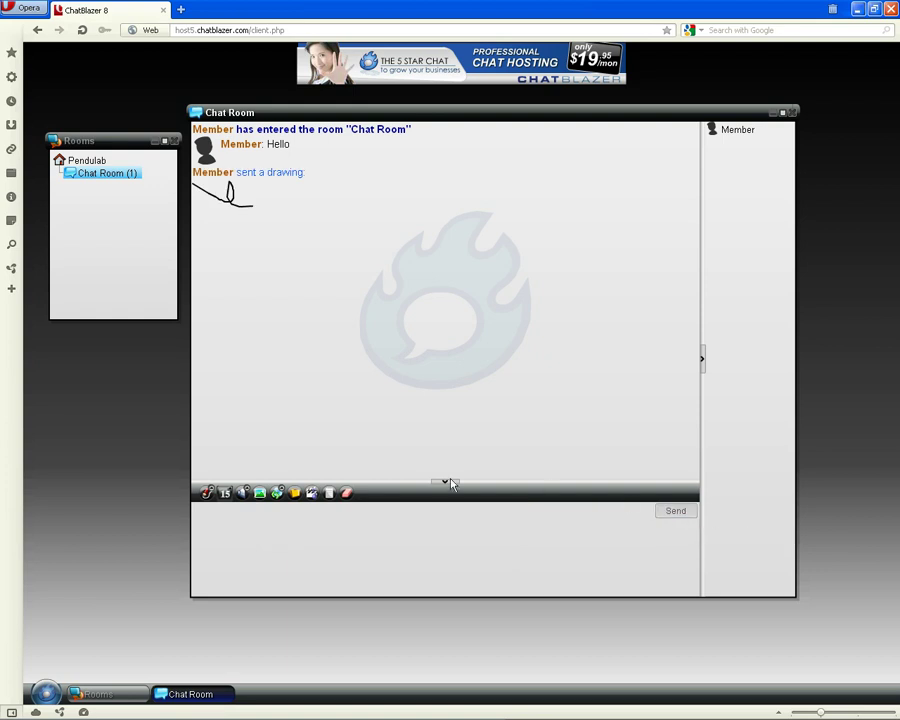
Back in text mode, send 'testing' in blue #3300FF text
click(207, 492)
click(204, 477)
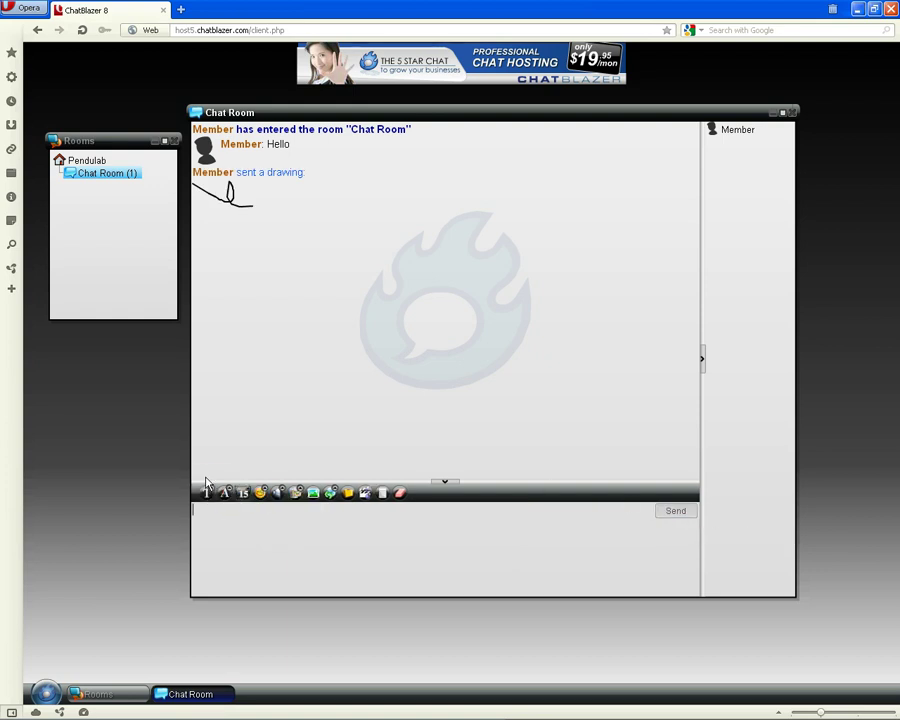
click(224, 492)
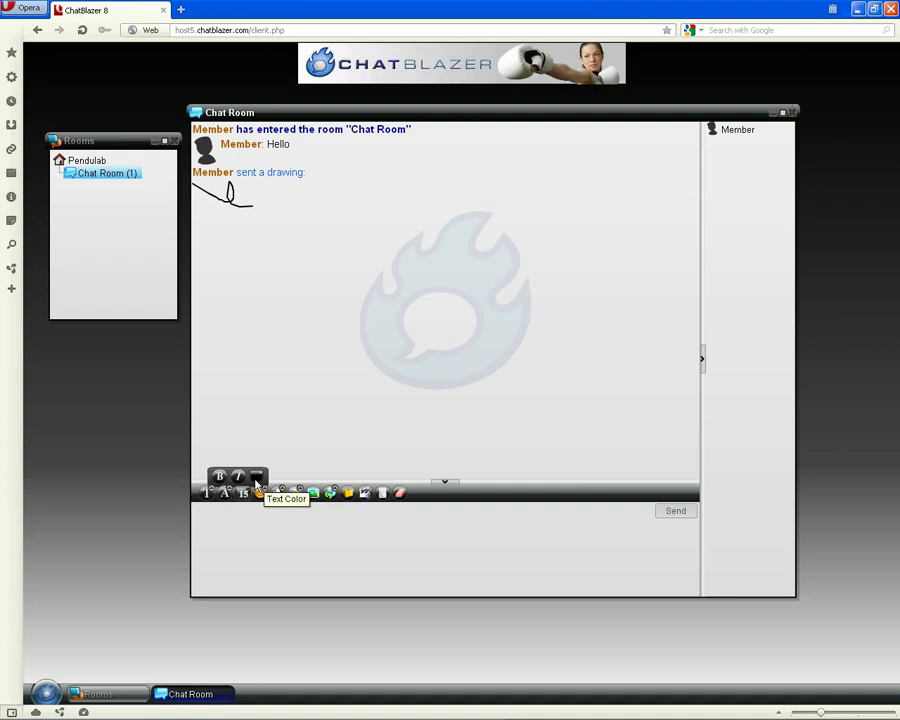
click(256, 477)
click(286, 519)
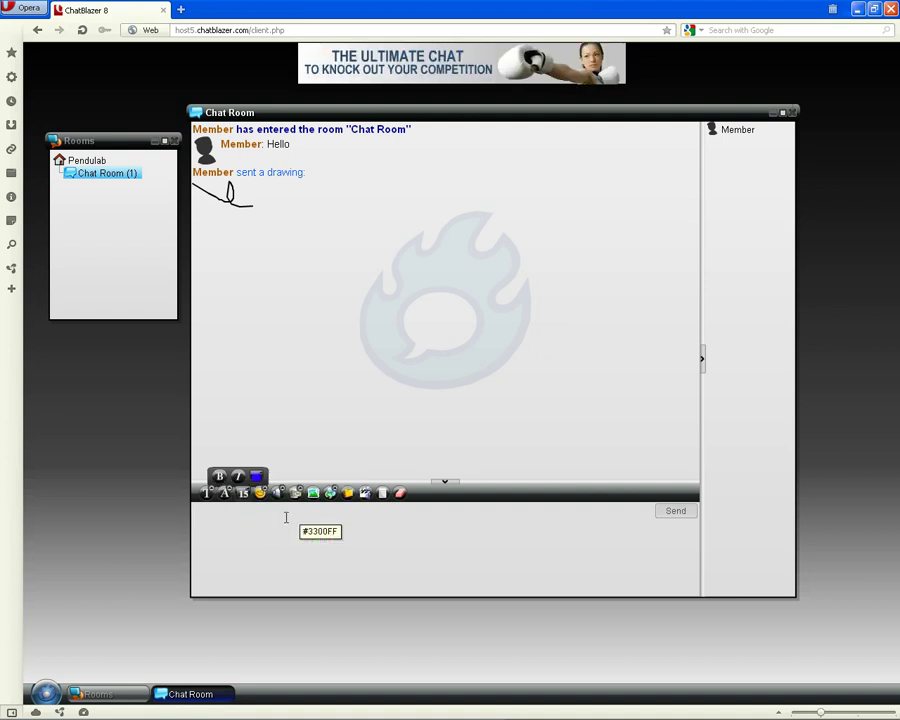
text(testing)
key(Return)
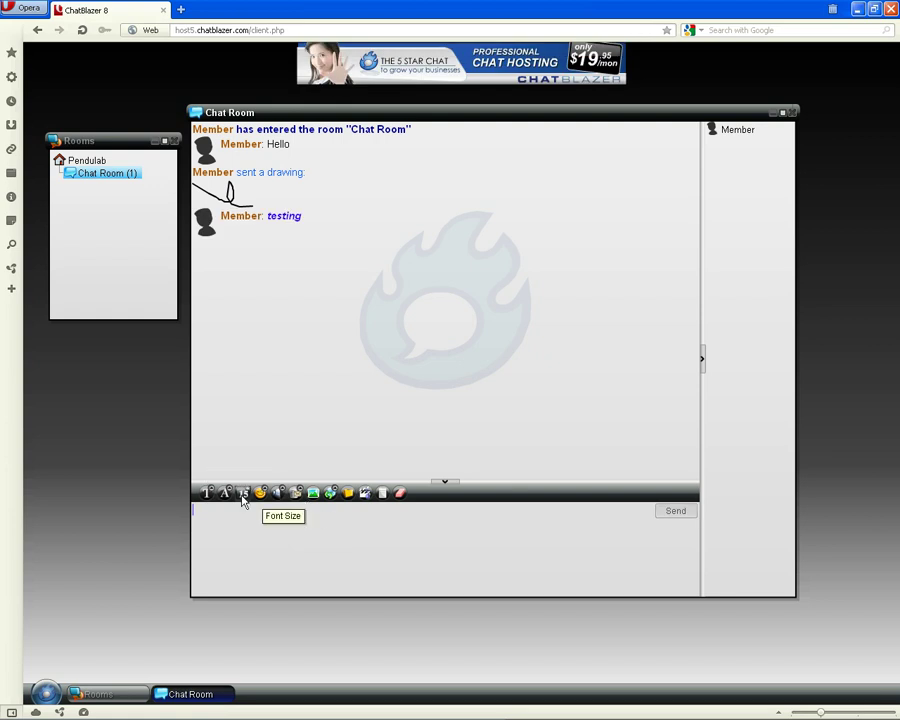
Change the chat font size to 11
click(243, 497)
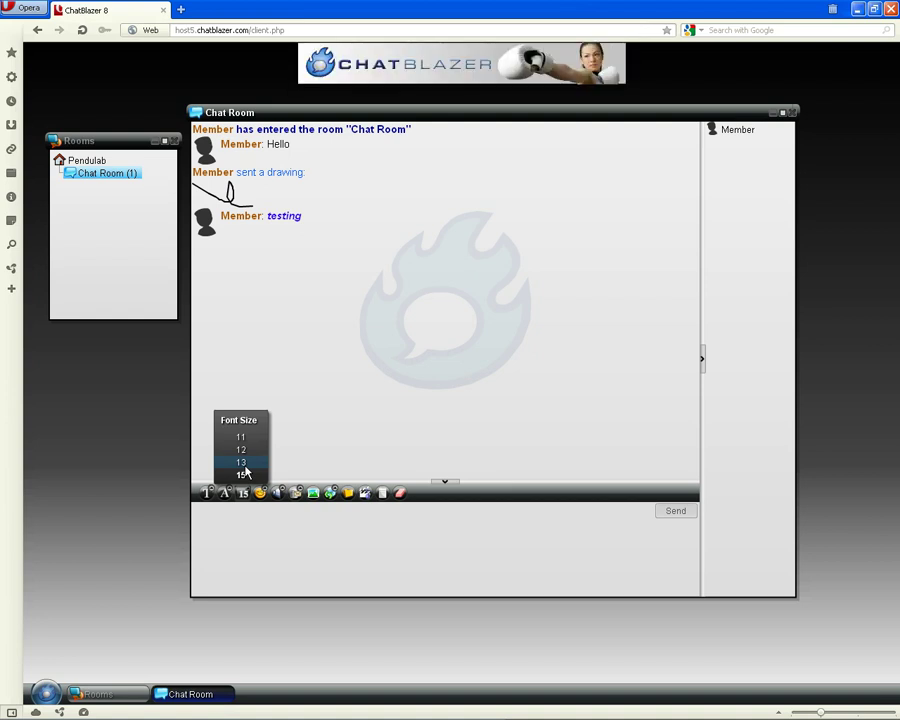
click(240, 437)
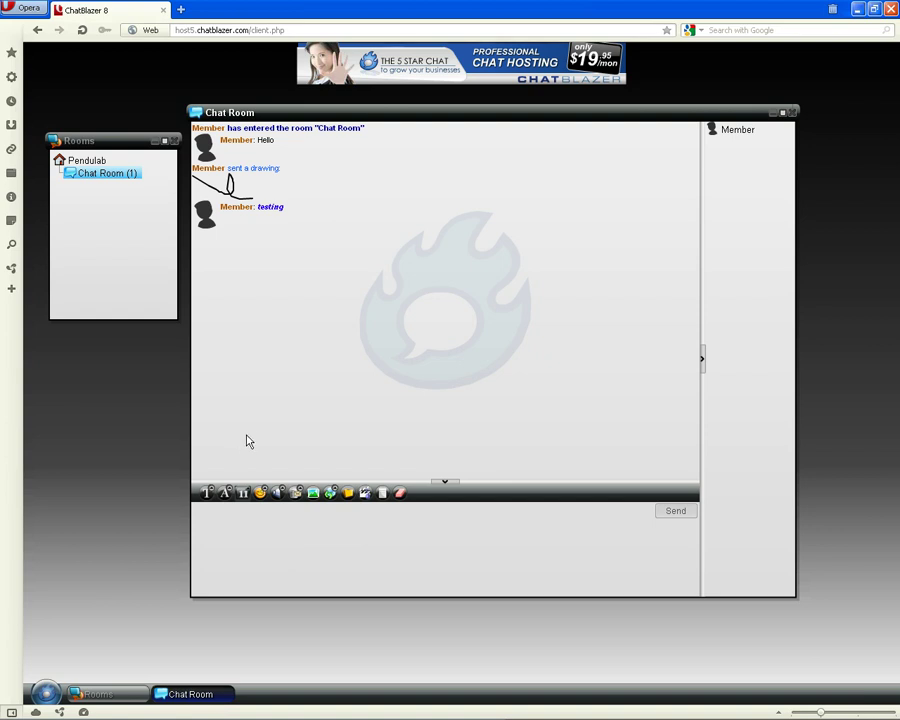
Send a smiley, a bowing emoticon, and another :) smiley as separate messages
click(261, 494)
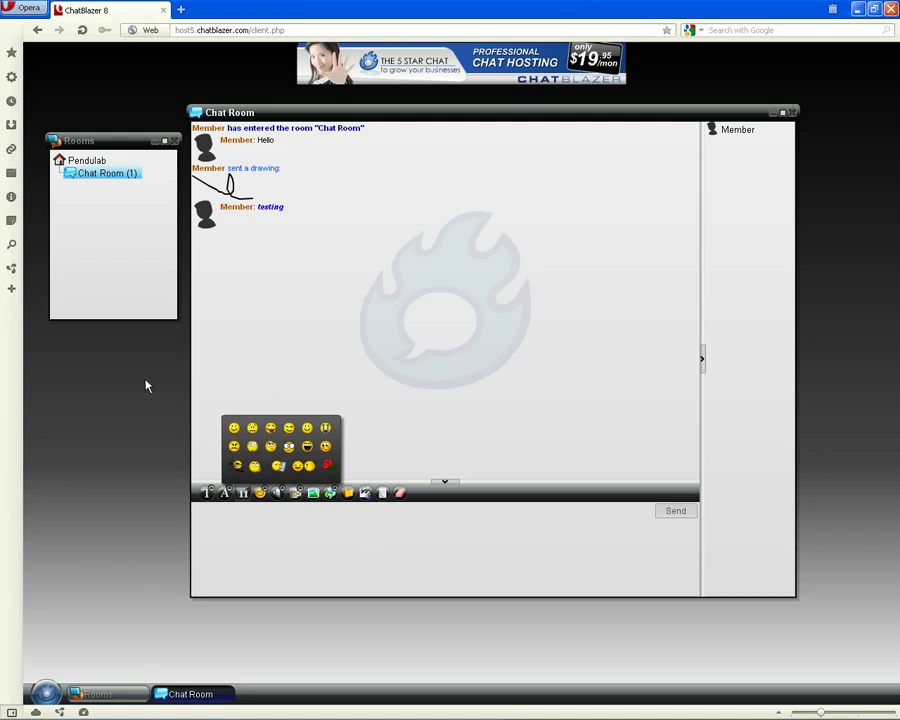
click(235, 428)
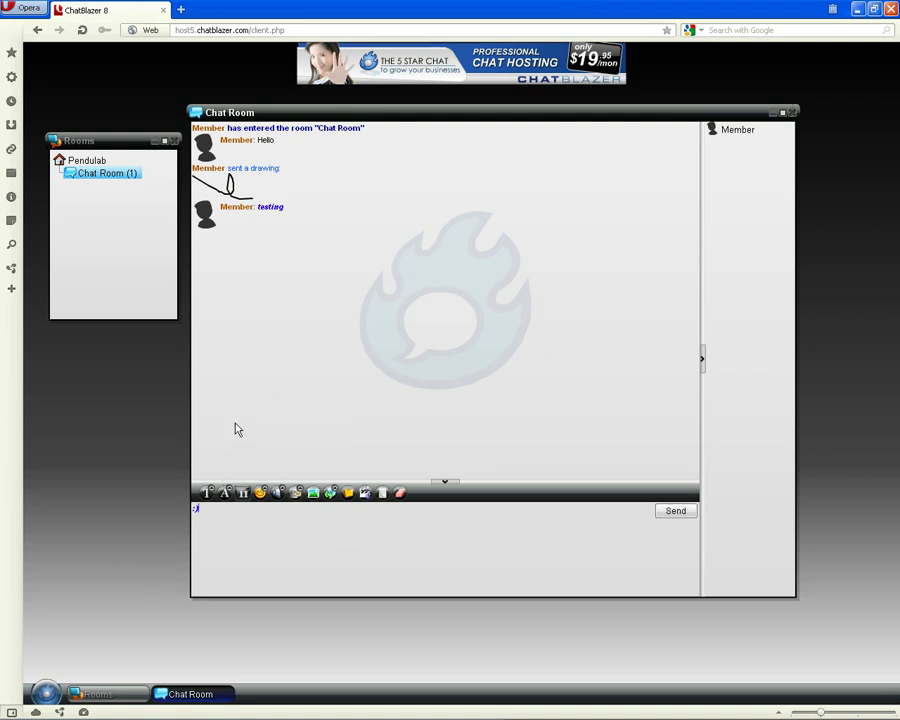
key(Return)
click(261, 492)
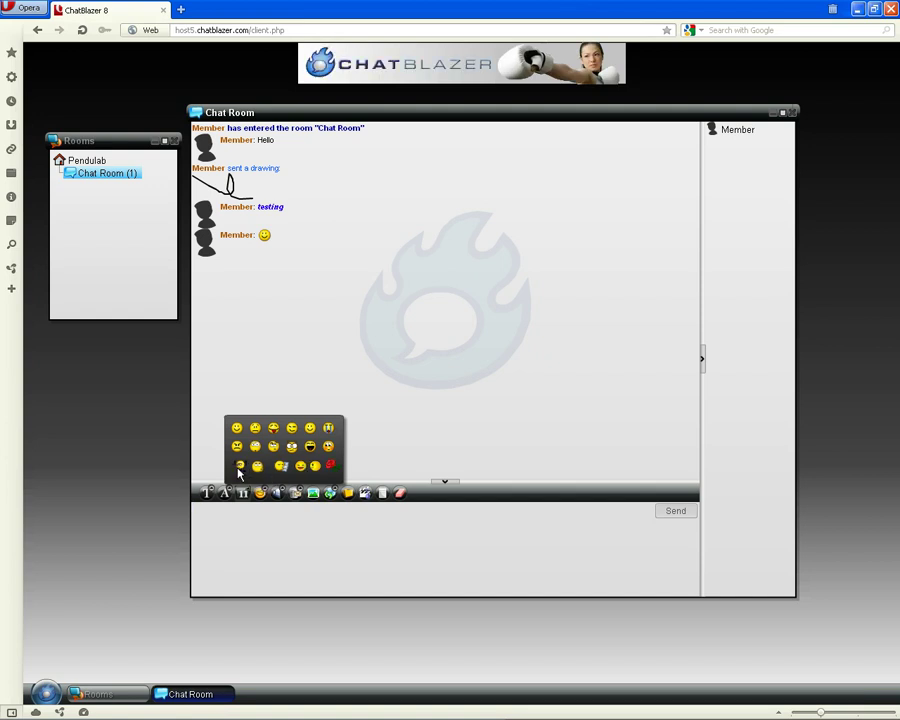
click(239, 467)
key(Return)
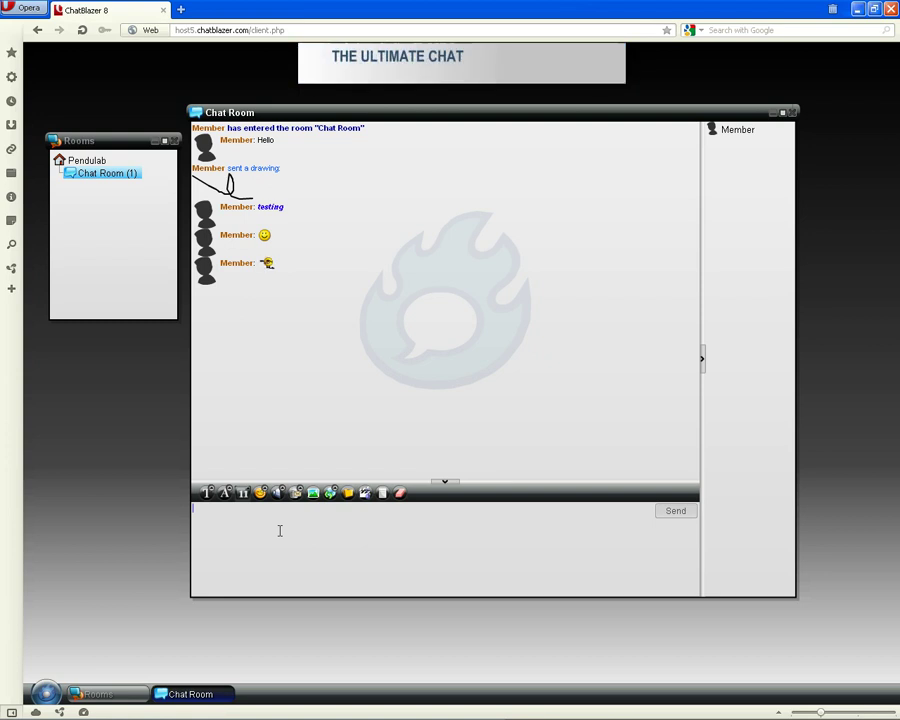
text(:)
key(Return)
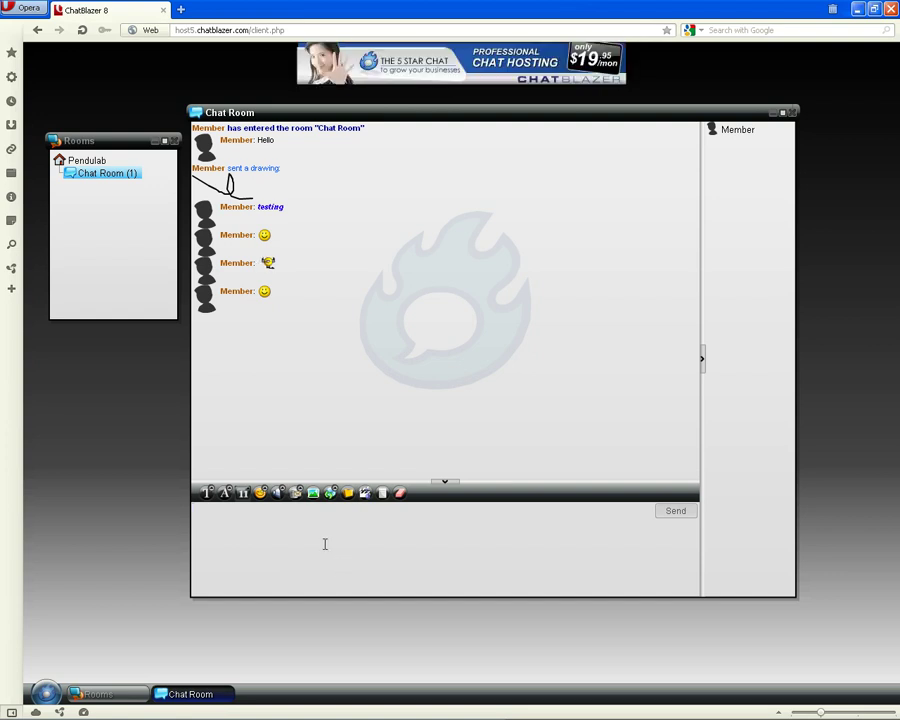
Pick Yahoo! from the audio message list and send it
click(281, 499)
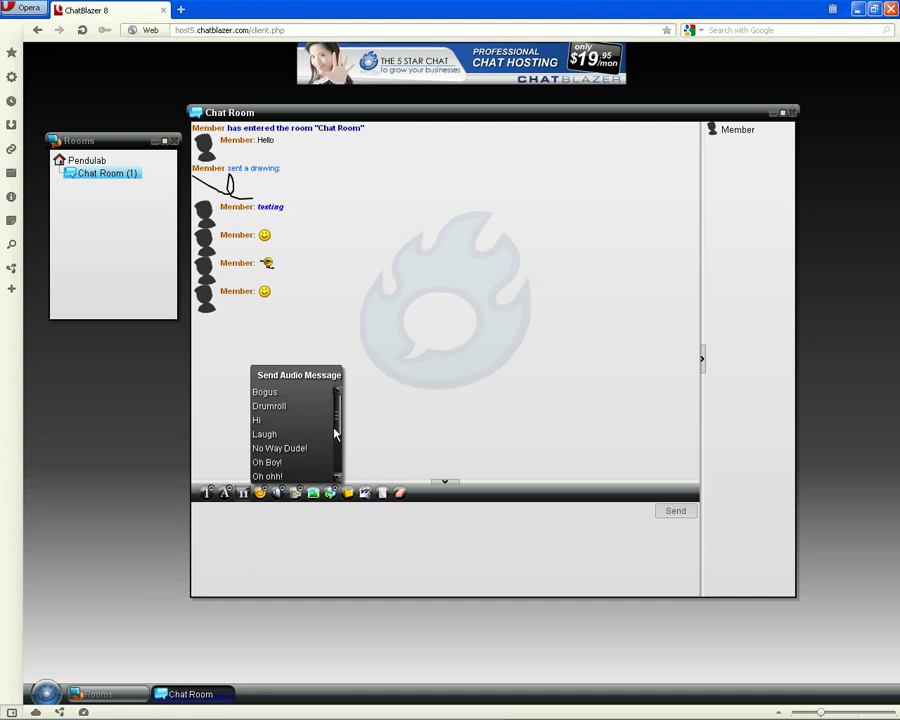
drag(337, 423, 341, 450)
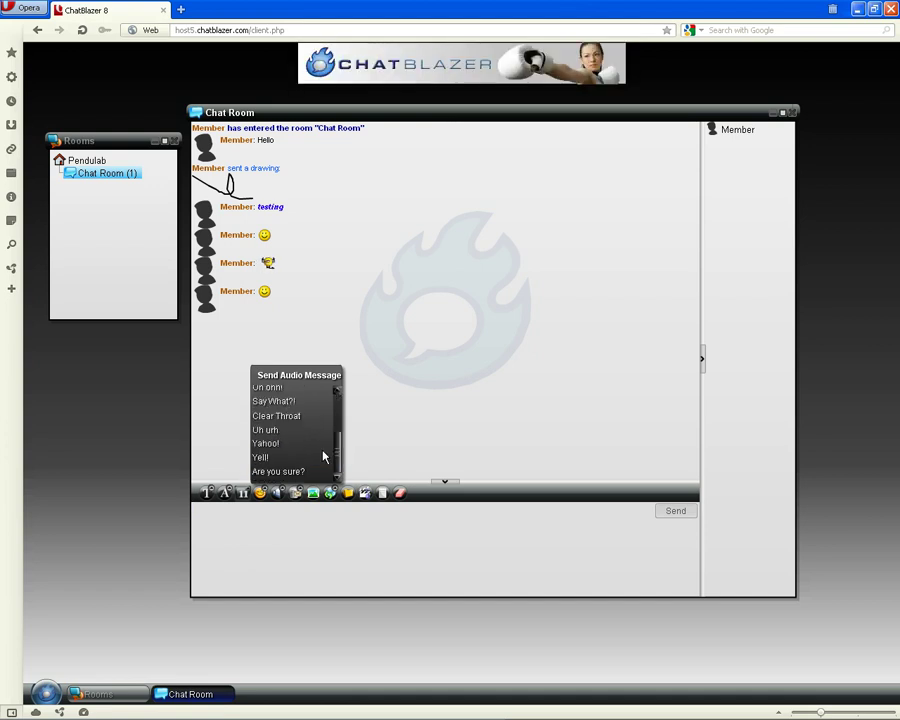
click(278, 448)
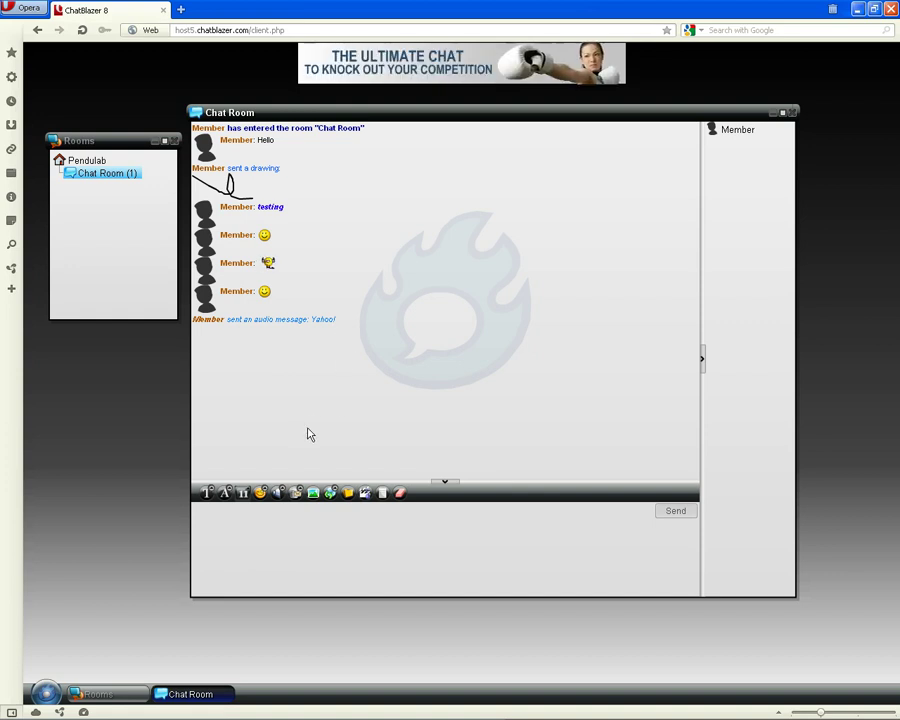
Show the Canned Messages list with Hello, Money and Telephone
click(295, 493)
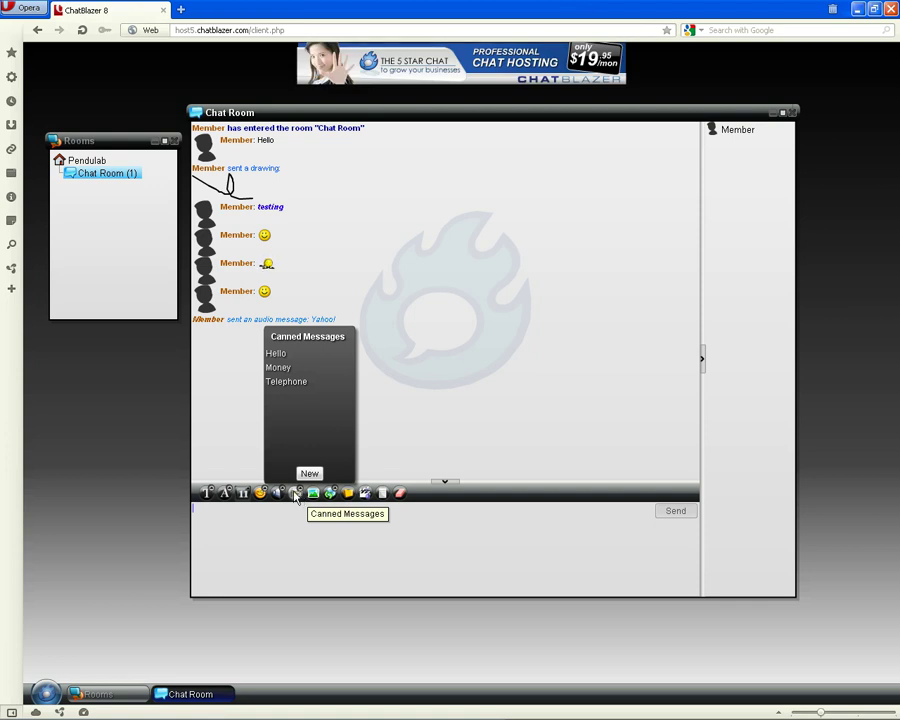
Post the Hello canned message 'Hello everyone!' and enlarge chat text to size 15
right_click(286, 356)
click(313, 375)
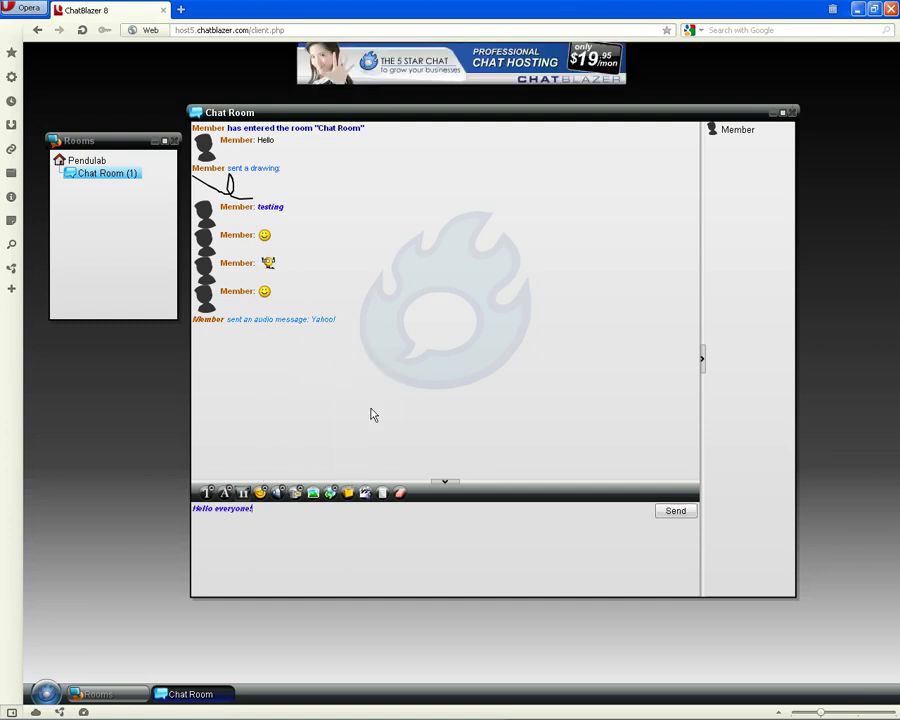
click(663, 513)
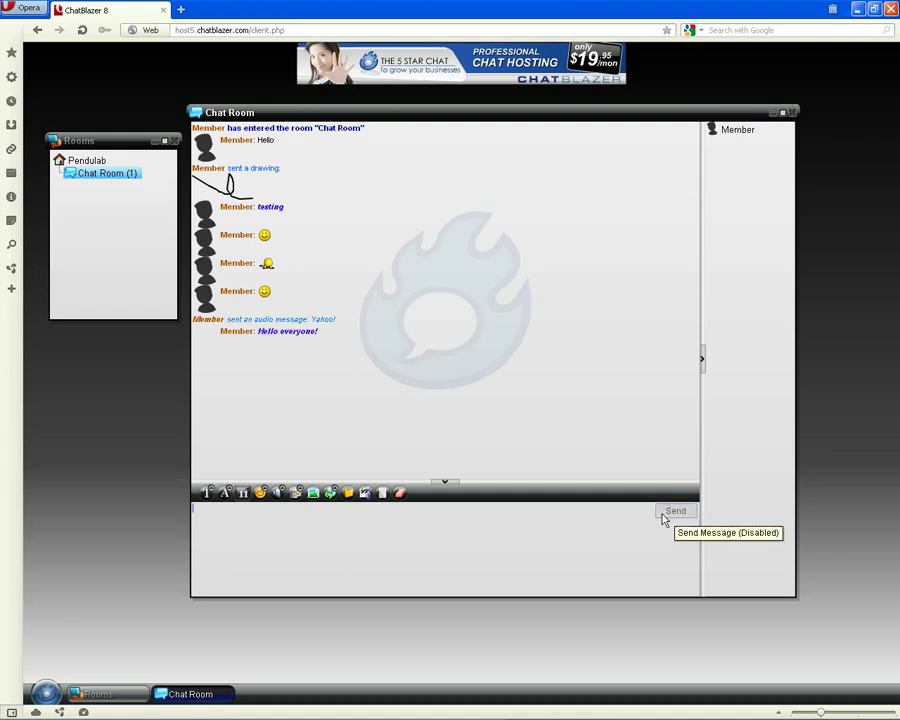
click(245, 494)
click(254, 484)
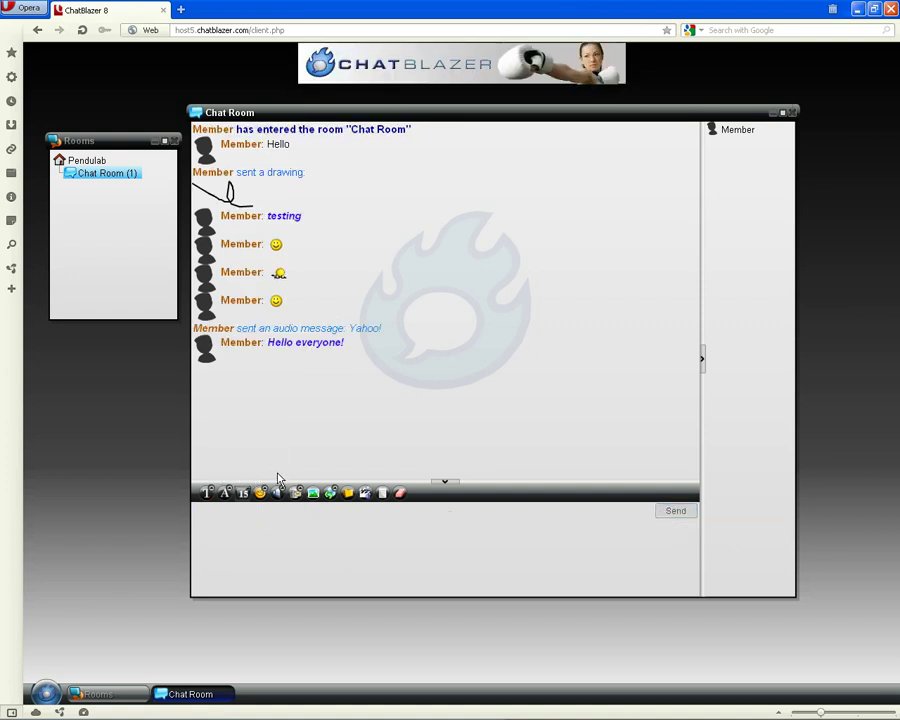
Create canned message 'title' with text 'hello hello' and post it
click(296, 492)
click(306, 473)
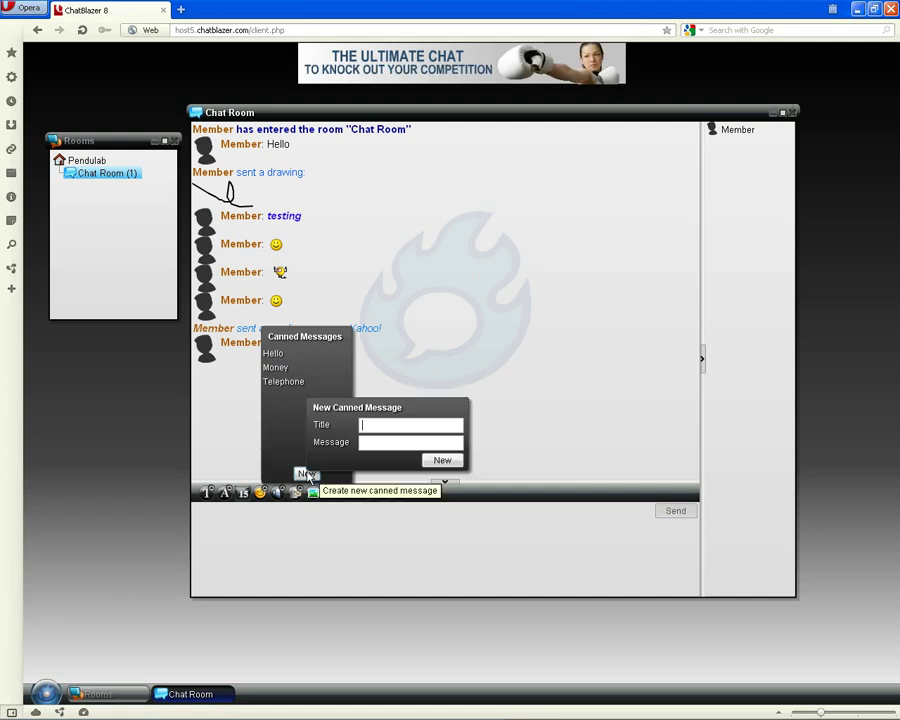
text(title)
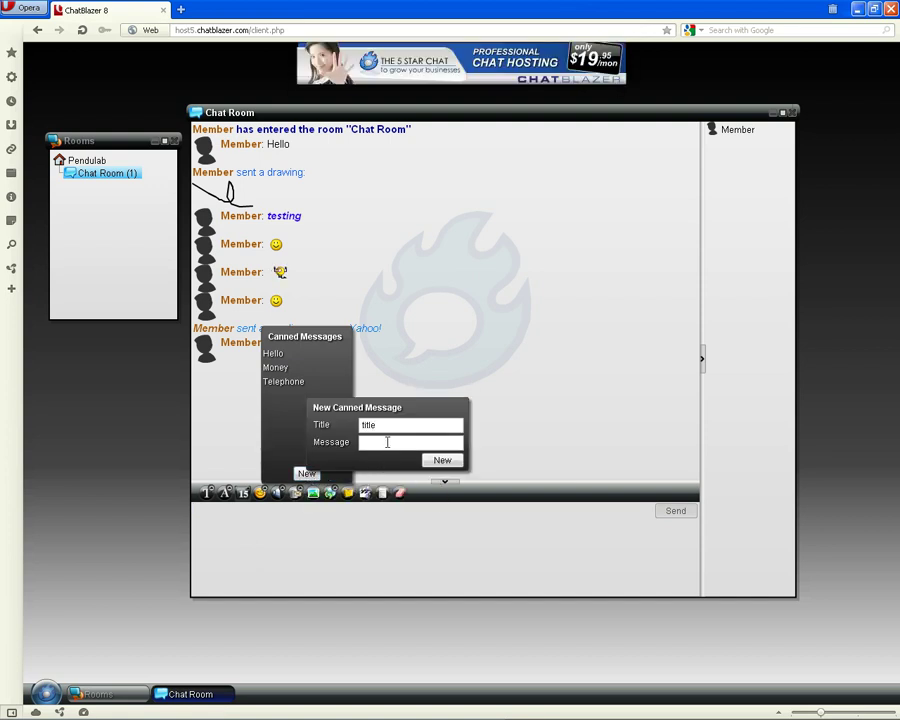
text(hello hello)
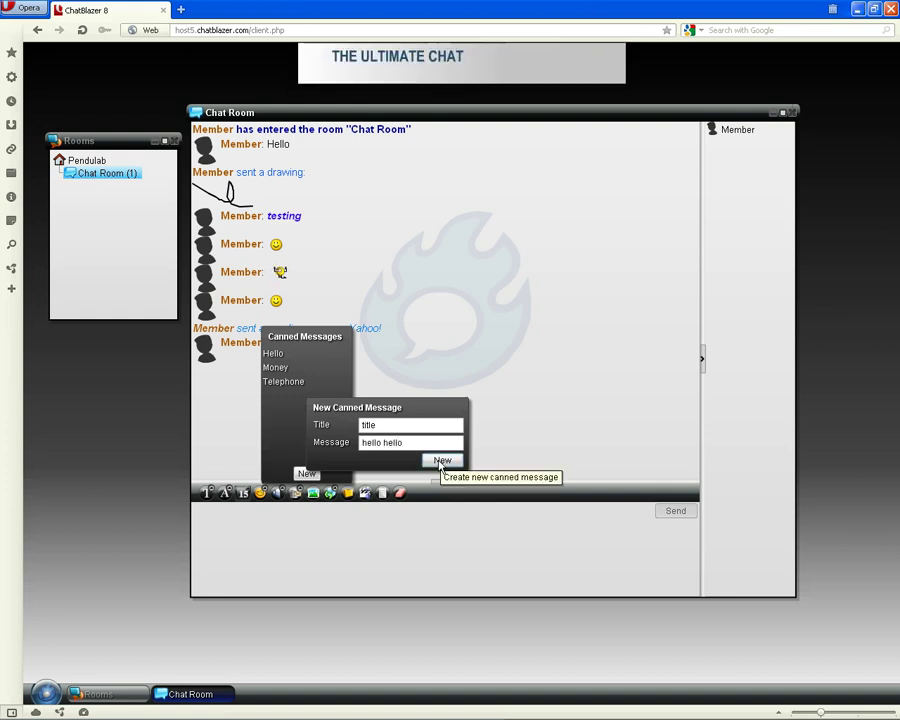
click(441, 462)
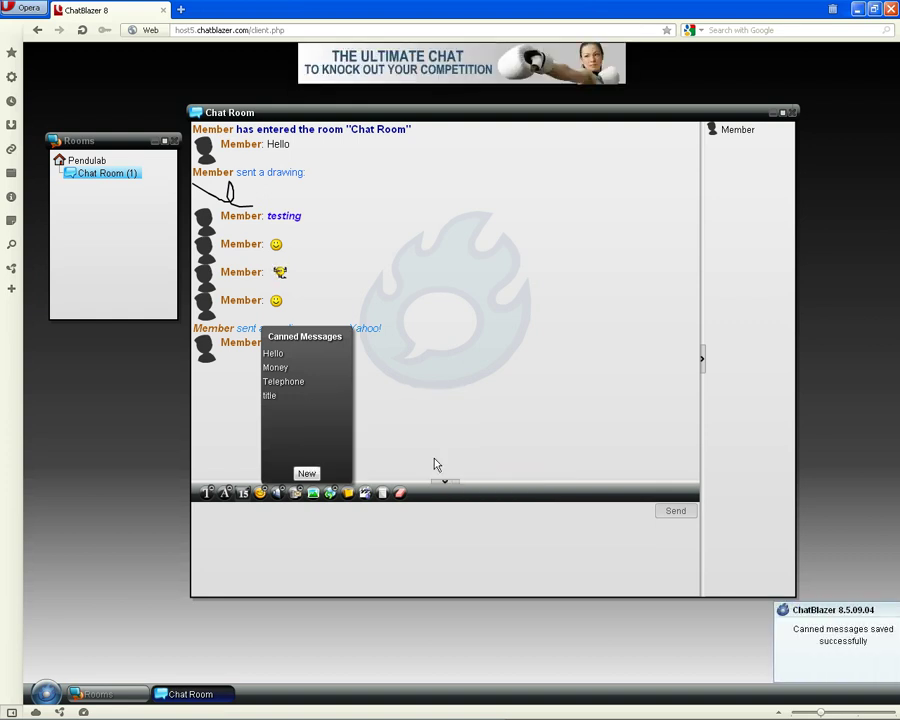
right_click(270, 397)
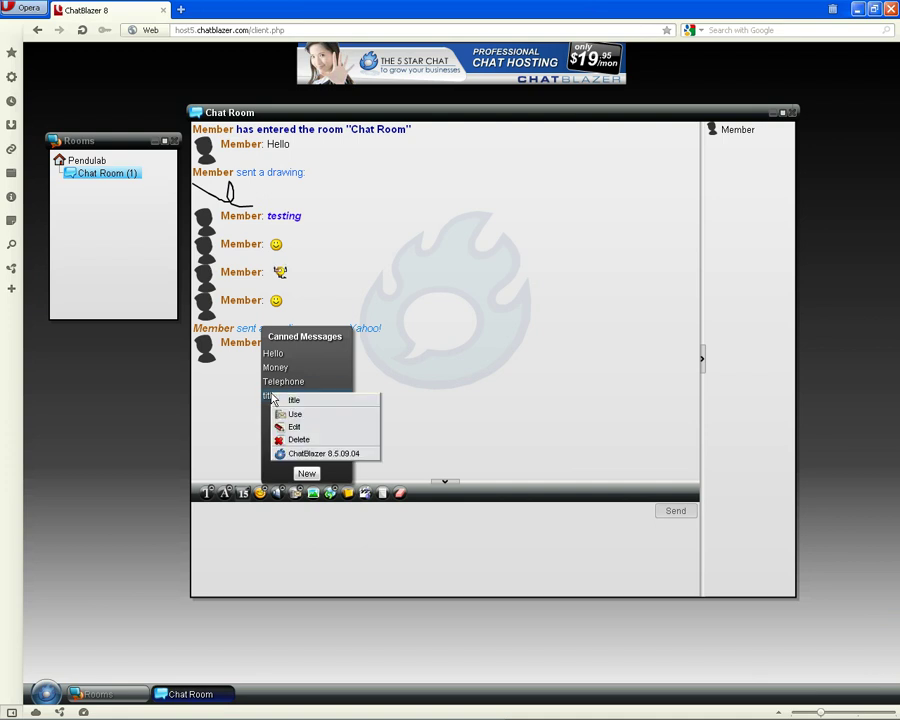
click(296, 414)
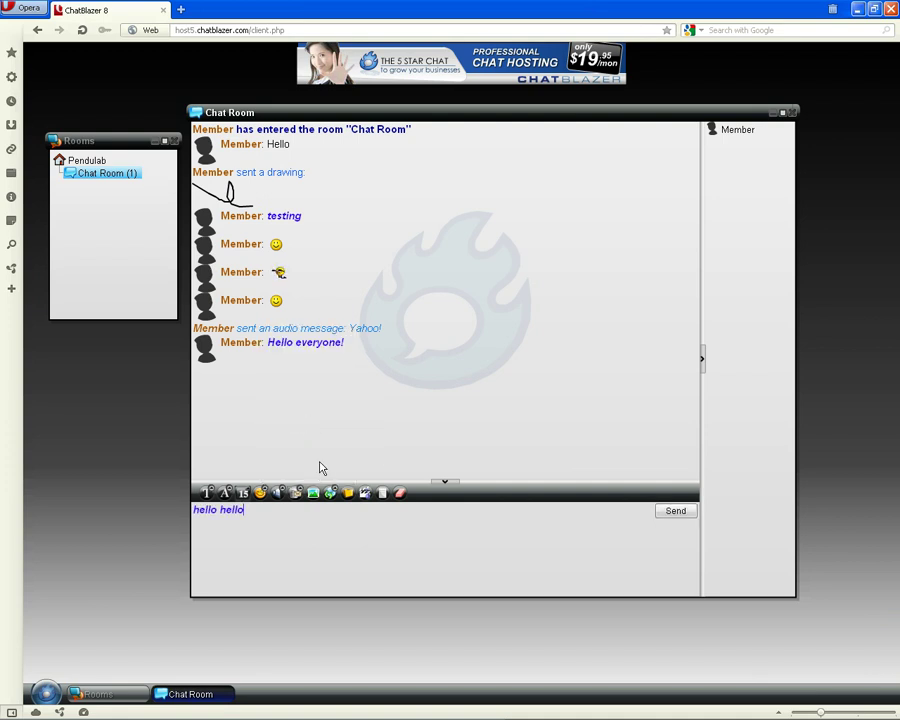
click(671, 512)
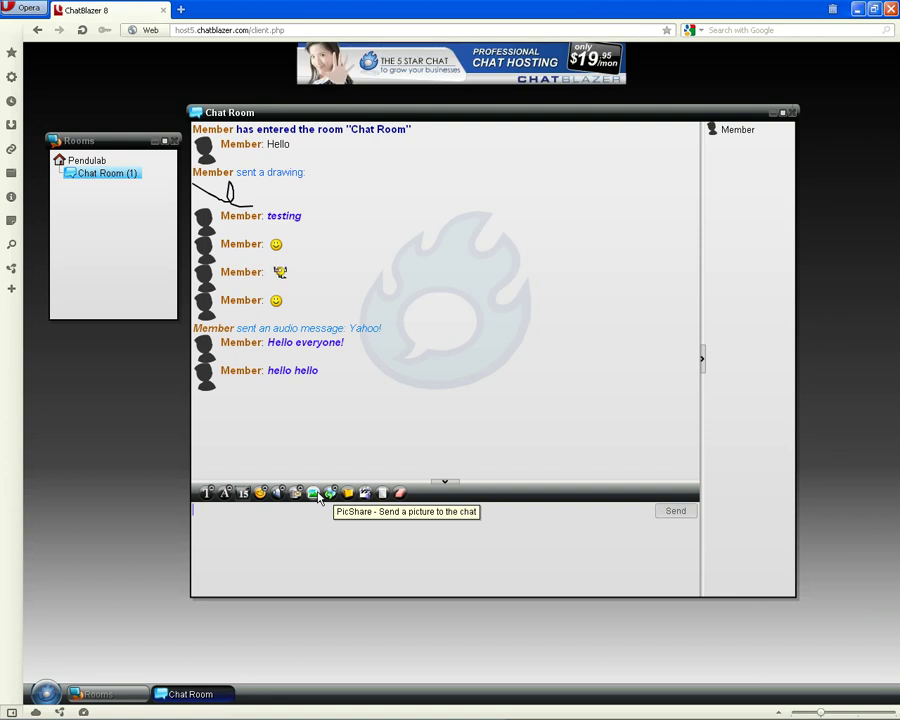
Post the facebook-24x24 image to the chat room, then drag the entry-area divider up slightly
click(315, 495)
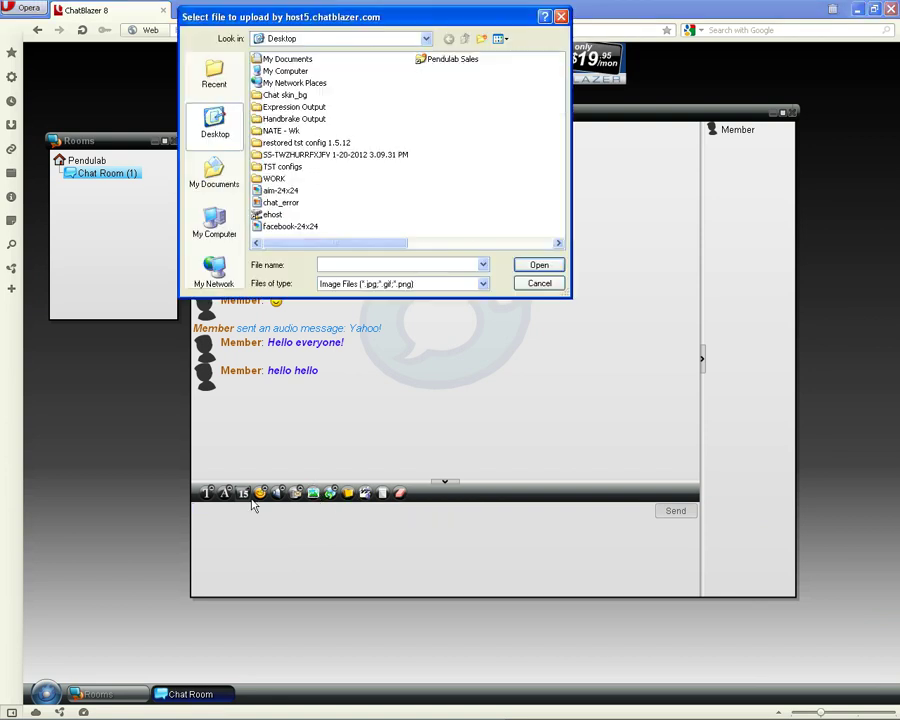
click(288, 227)
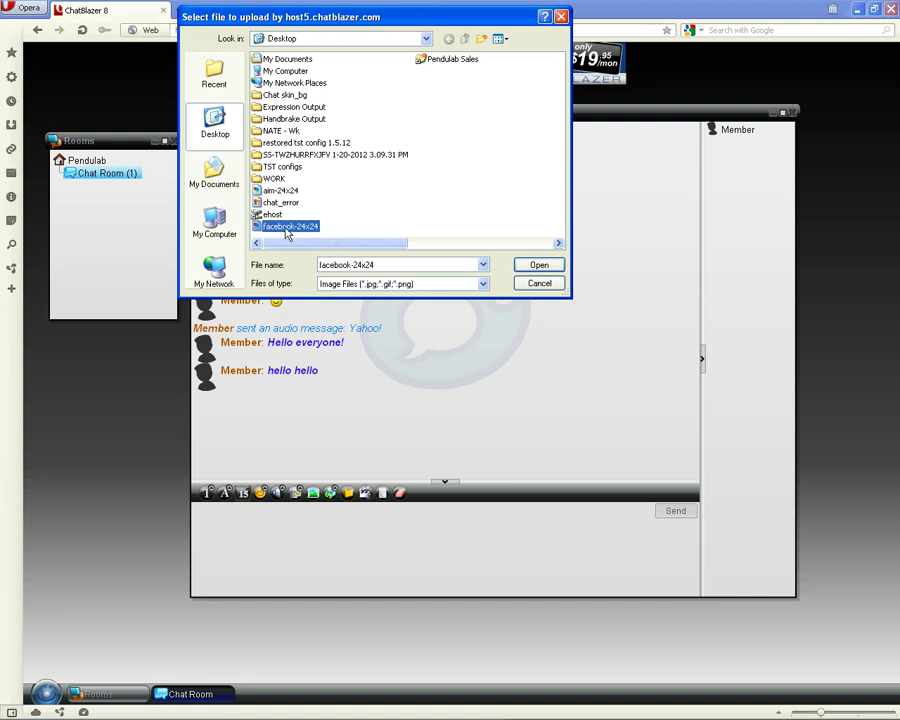
click(540, 265)
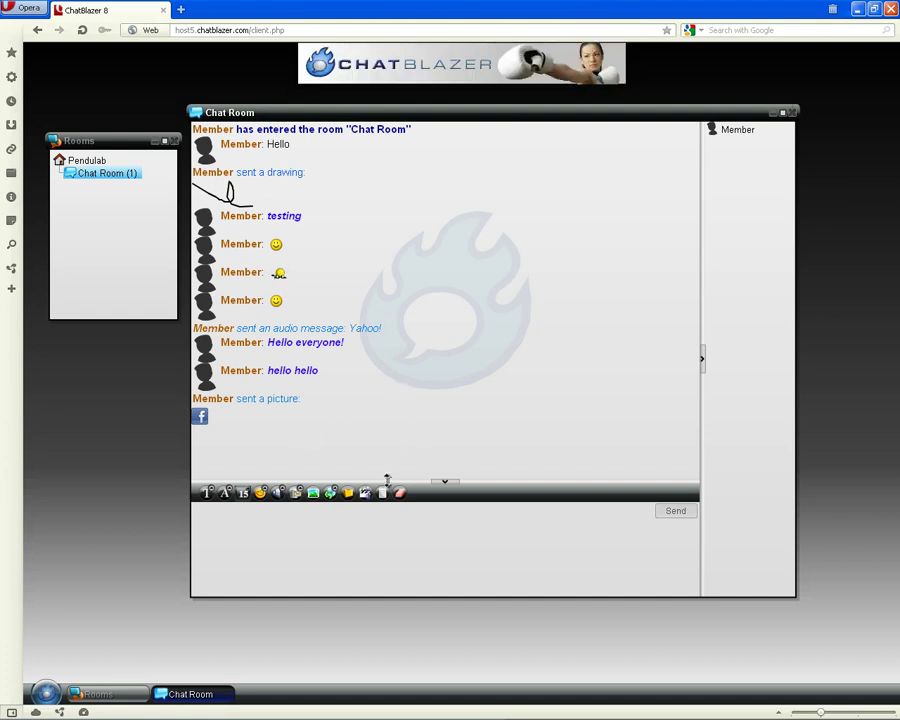
drag(388, 481, 382, 469)
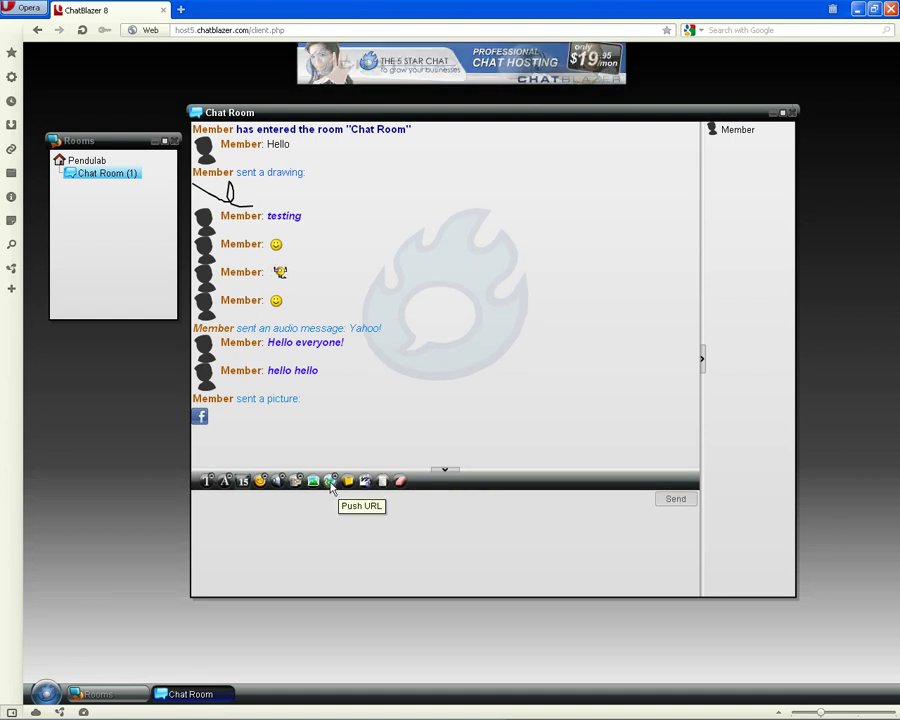
click(331, 481)
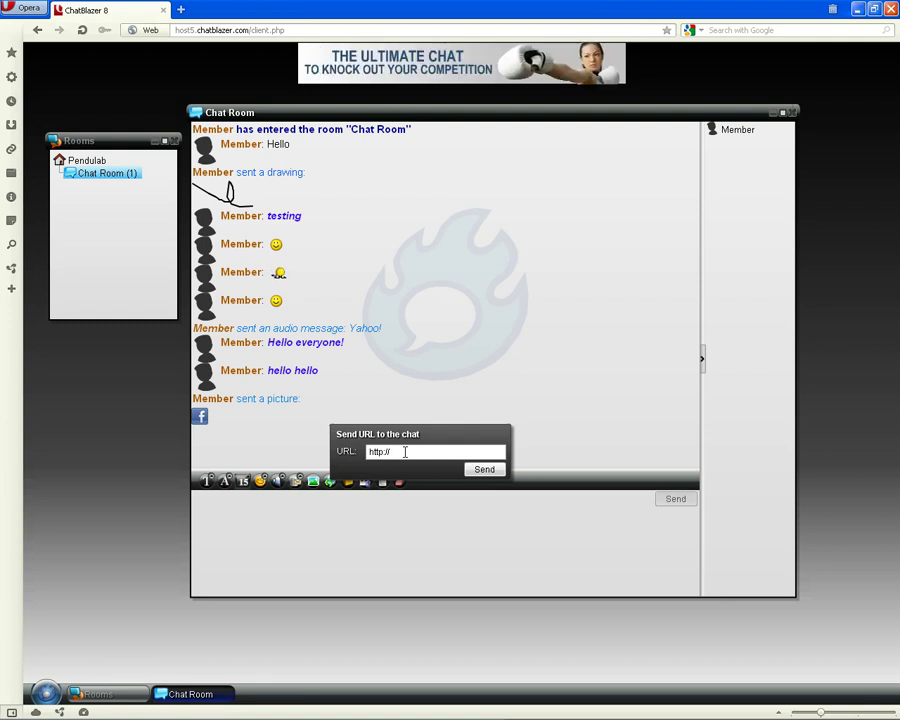
text(www)
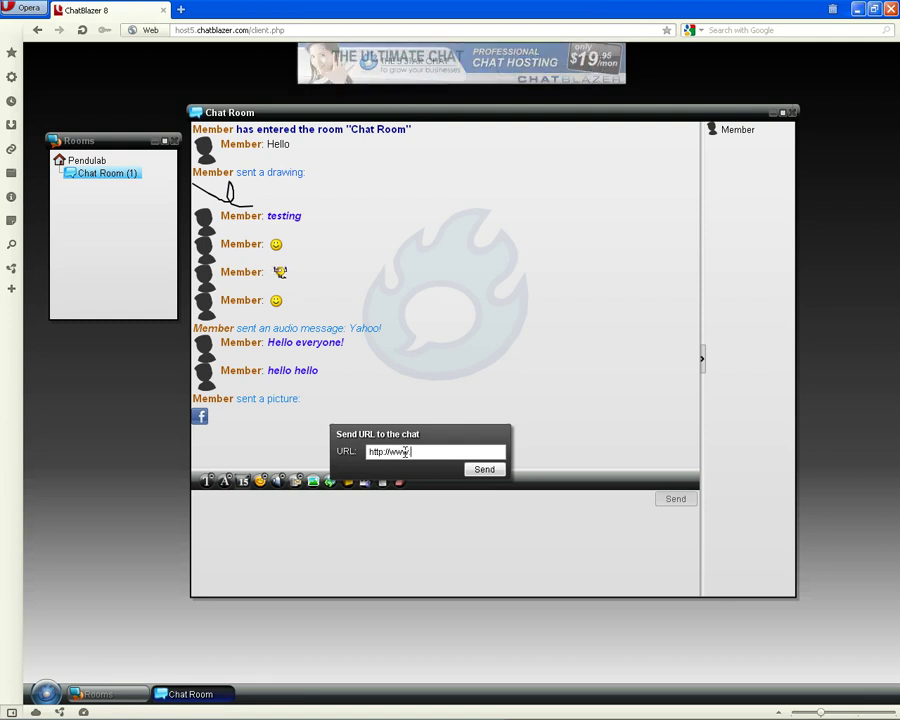
text(.yahoo.com)
key(Return)
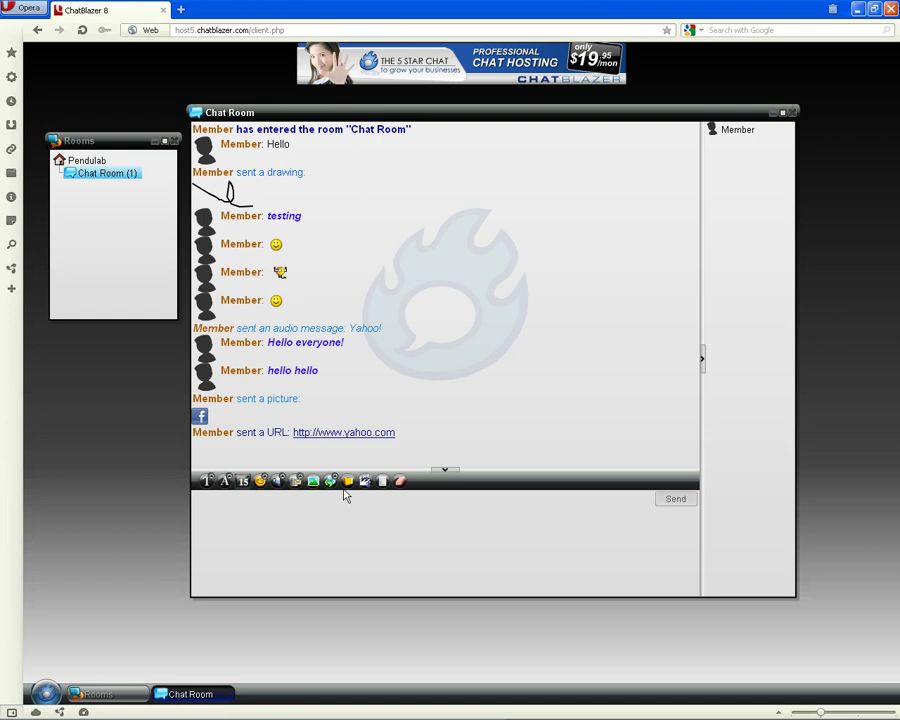
Upload aim-24x24.png to the Chat Room File Library and show the new file's options menu
click(347, 481)
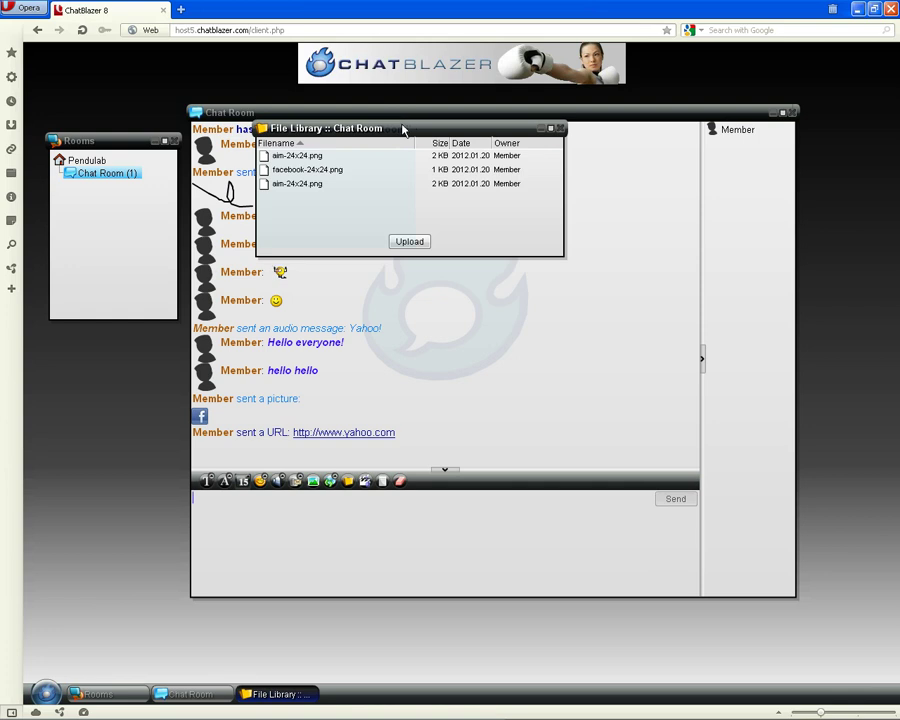
click(337, 184)
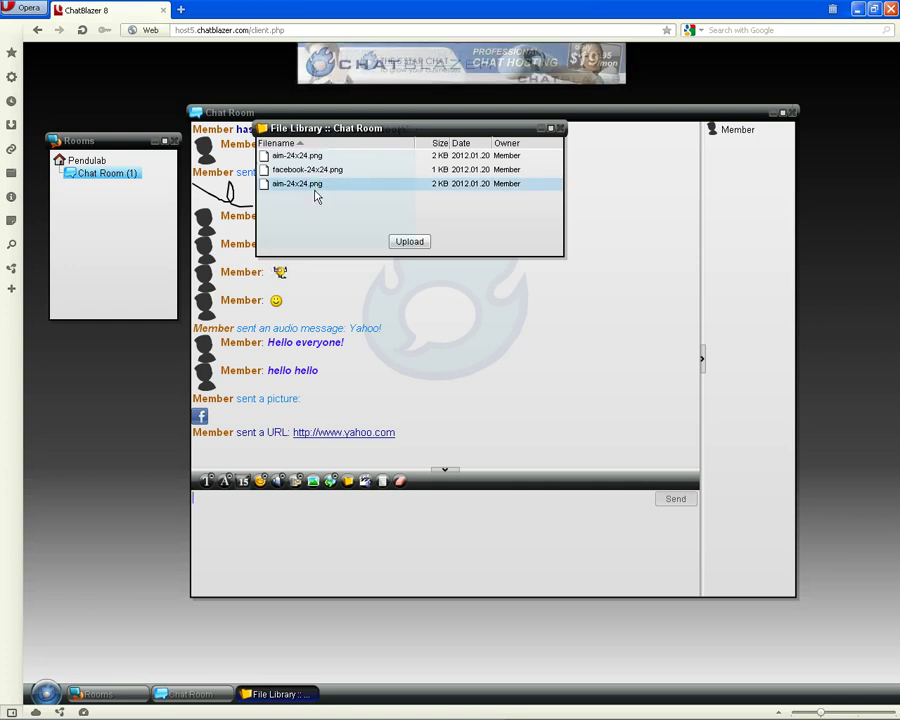
click(410, 241)
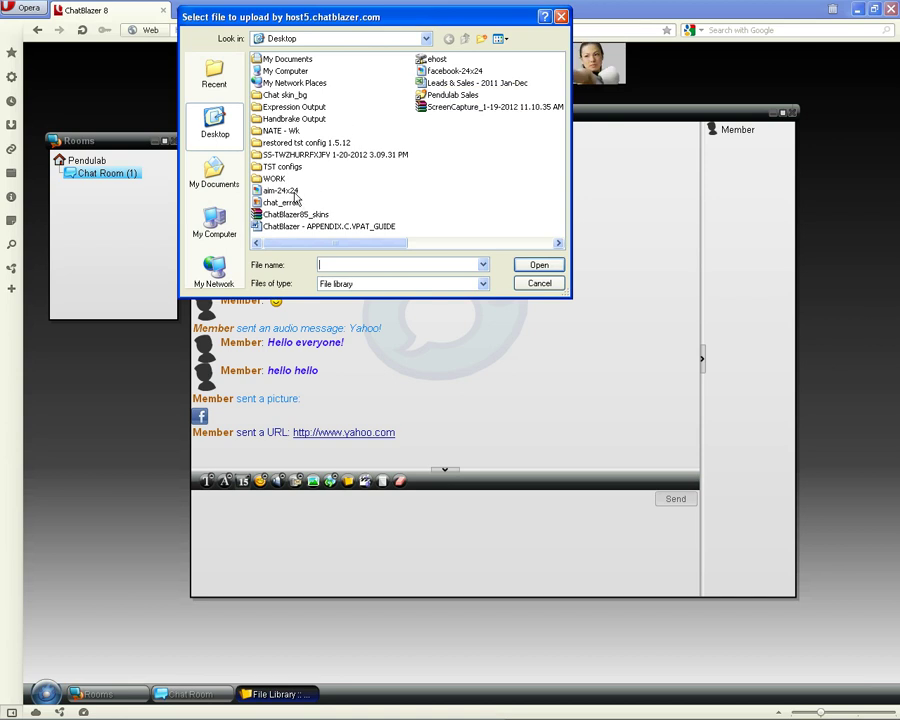
click(282, 190)
click(541, 265)
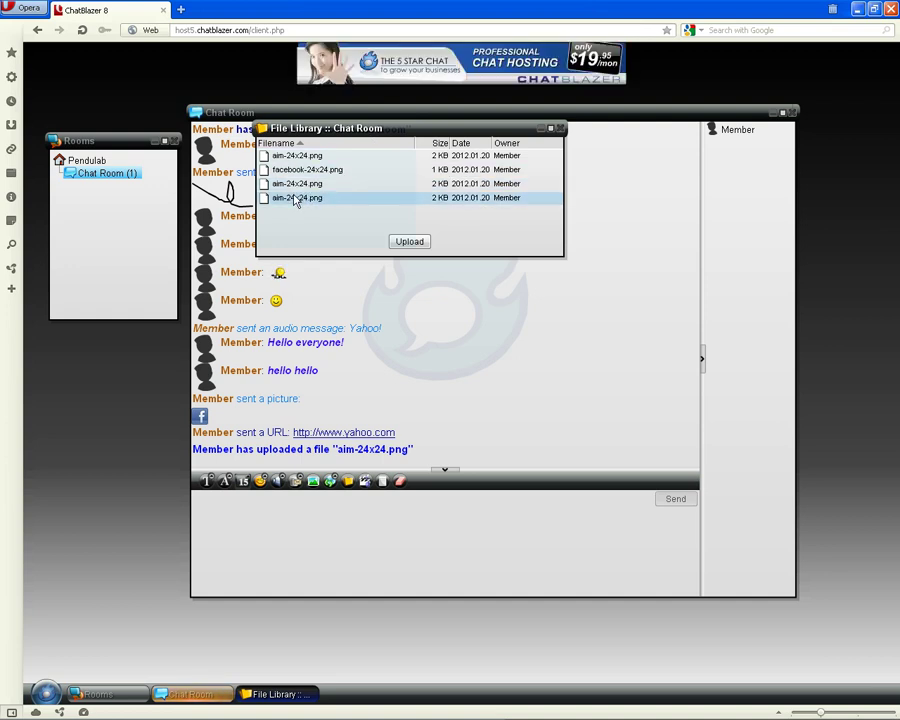
click(294, 199)
right_click(289, 200)
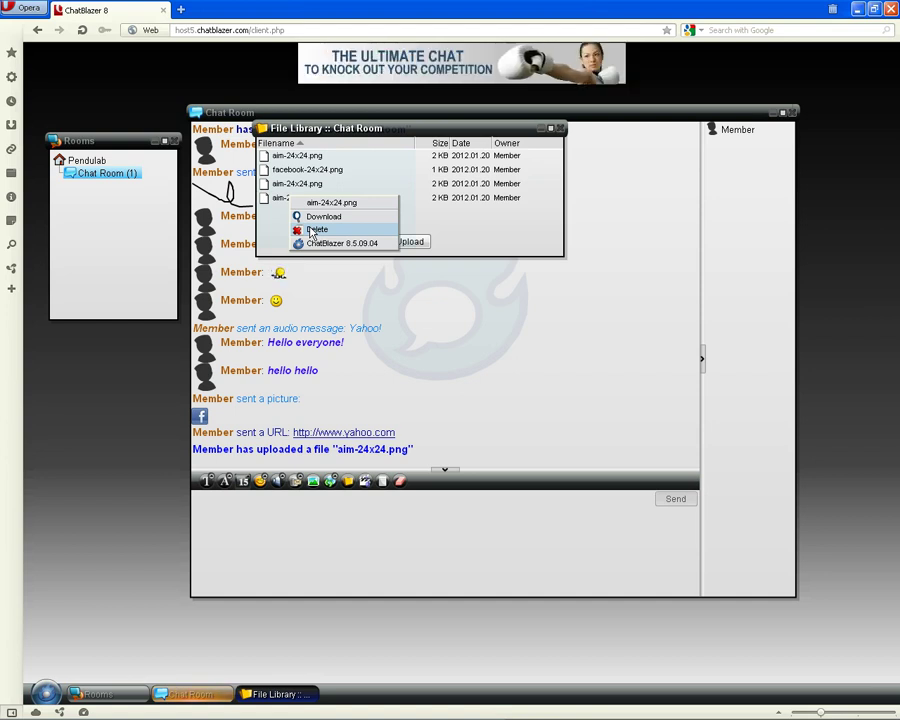
click(418, 311)
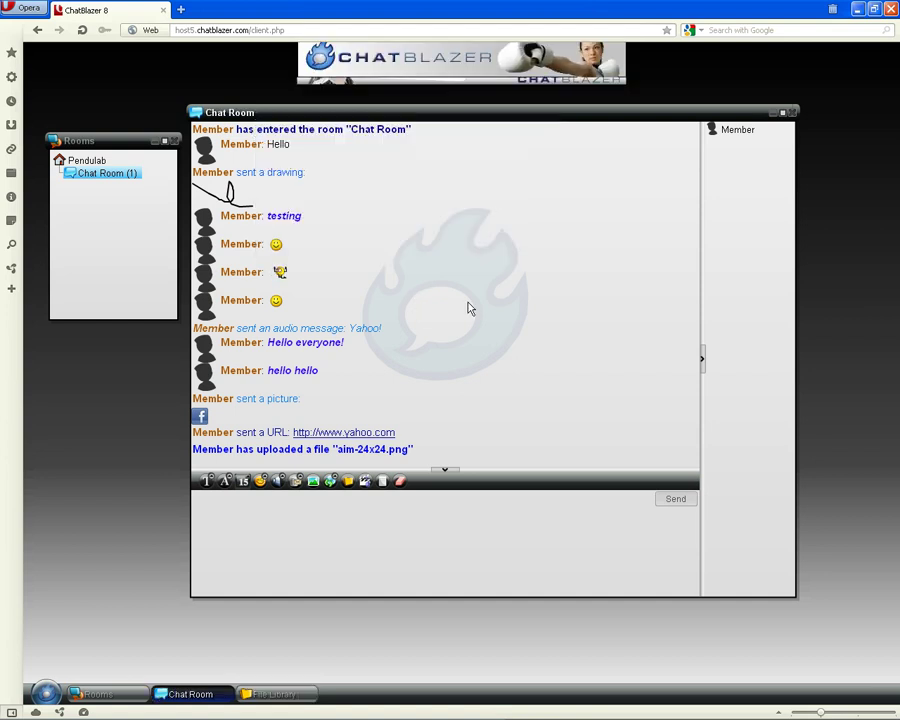
click(366, 484)
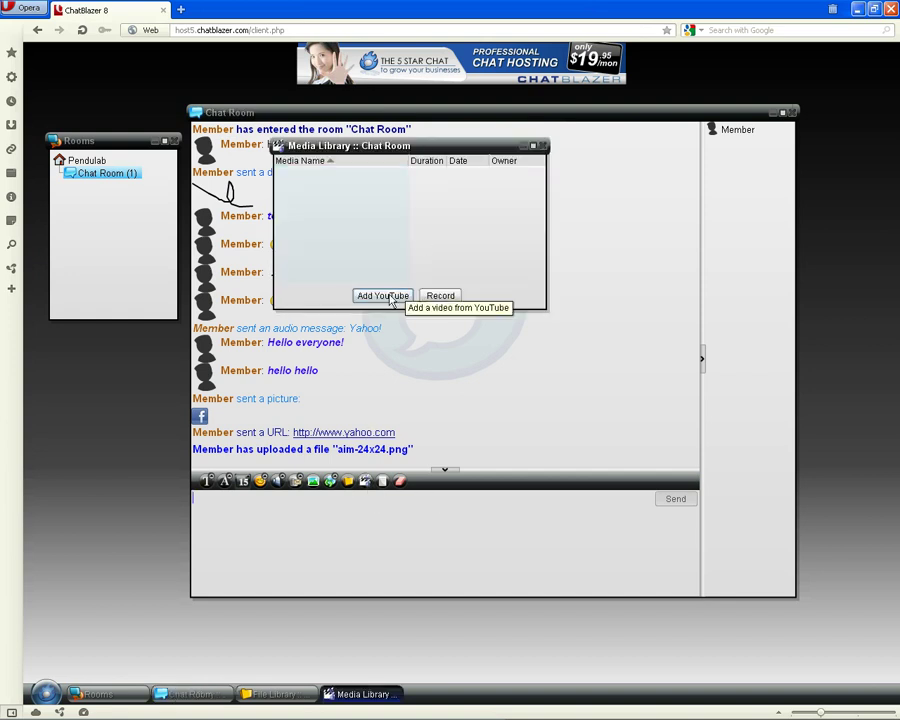
click(388, 297)
click(391, 324)
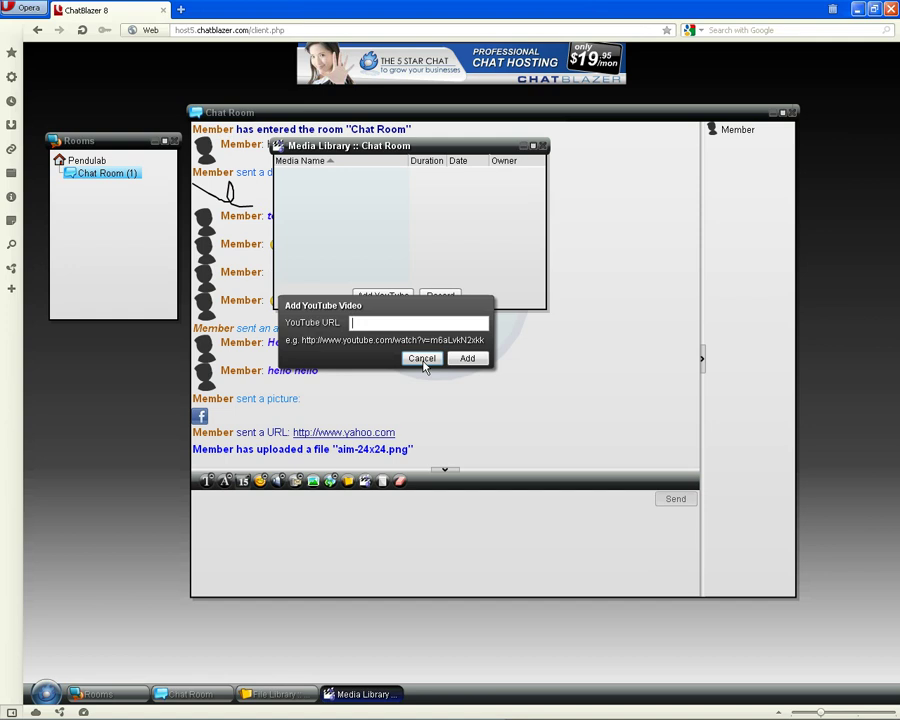
click(424, 366)
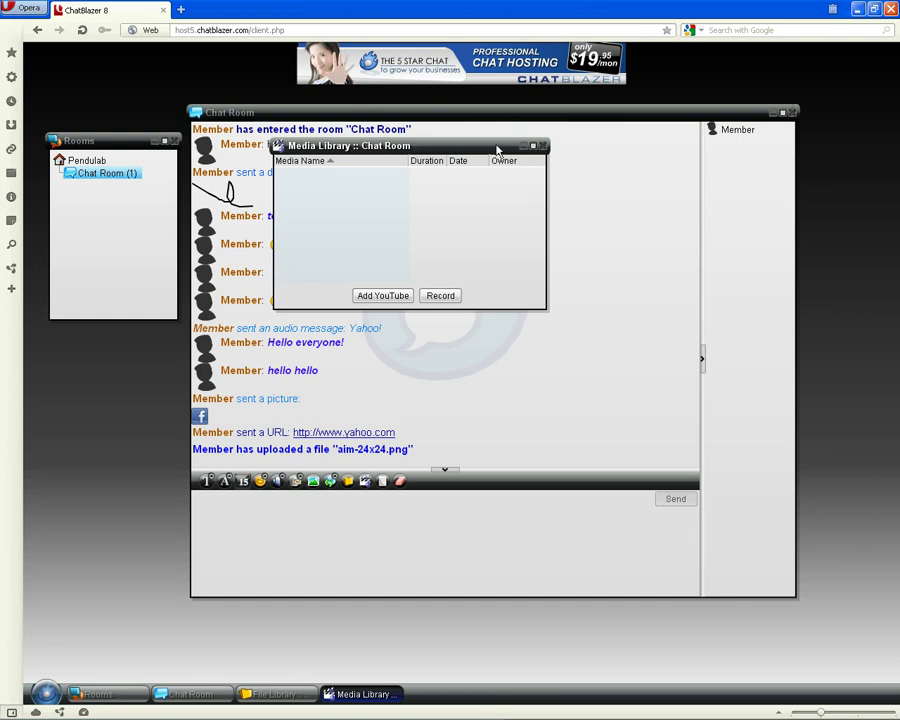
click(542, 146)
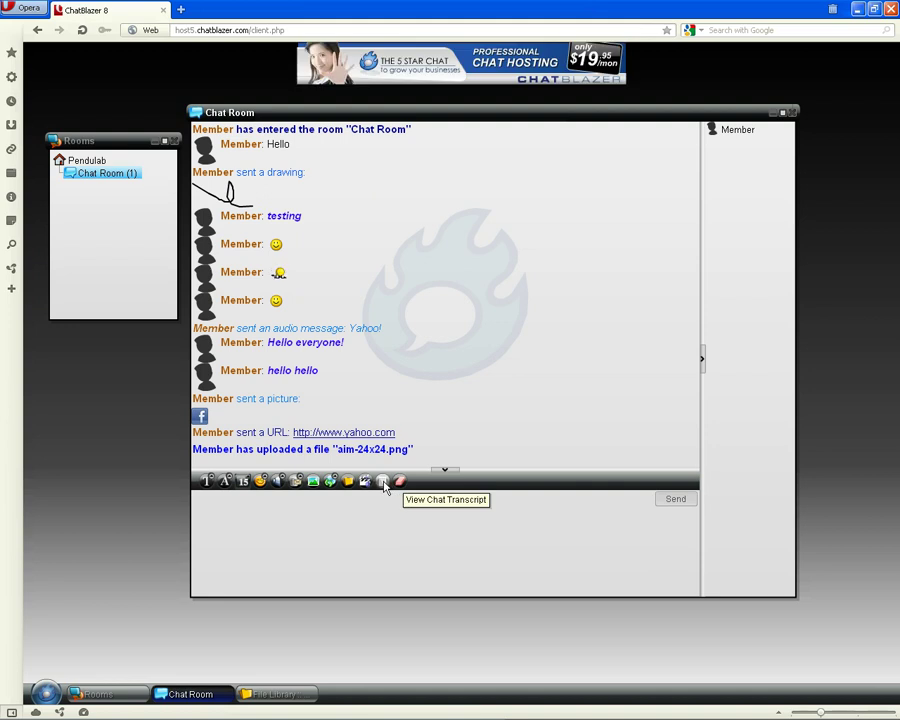
click(383, 482)
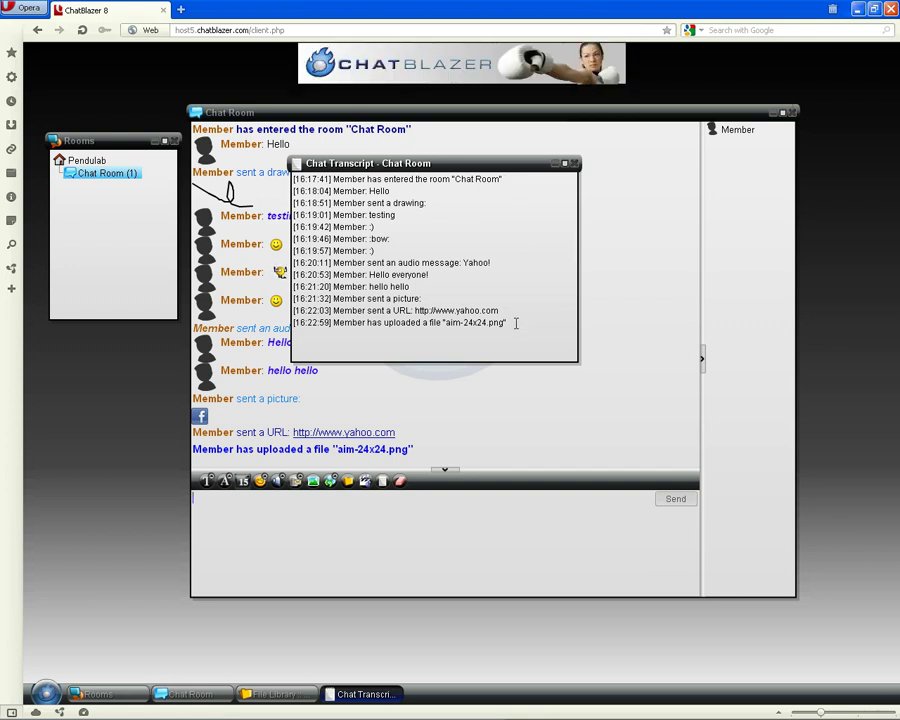
drag(516, 323, 293, 179)
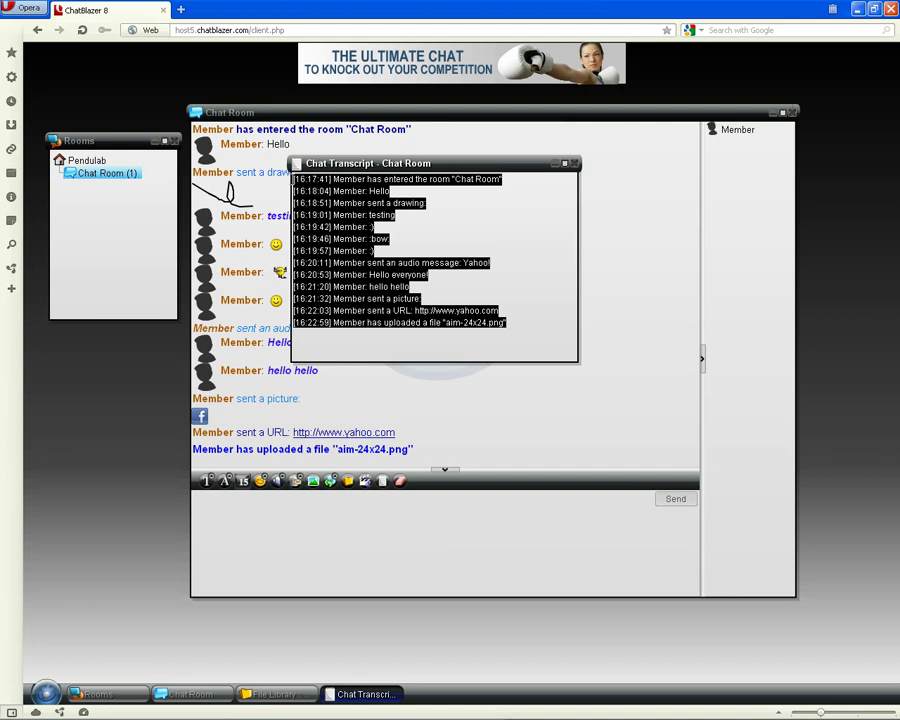
click(470, 343)
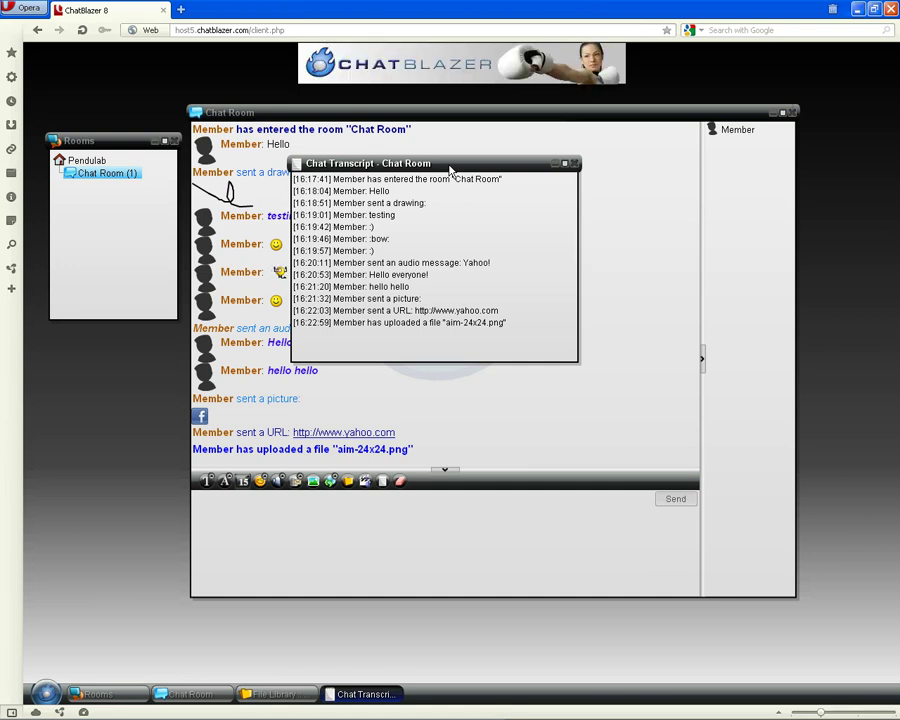
click(575, 164)
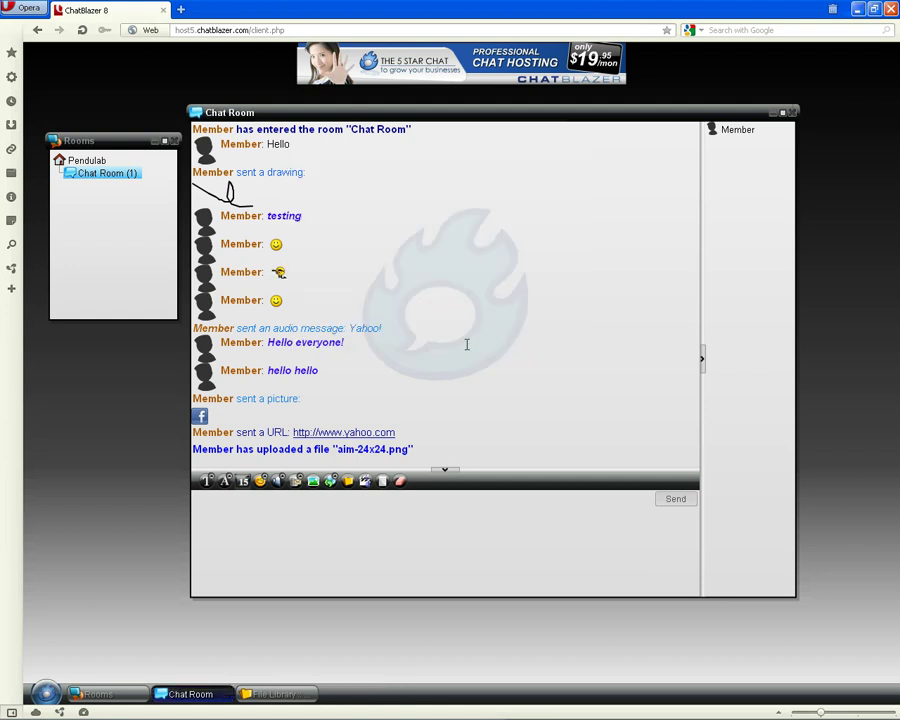
Clear all chat-area messages, confirm the chat transcript keeps the history, and shift the window up-right
click(400, 482)
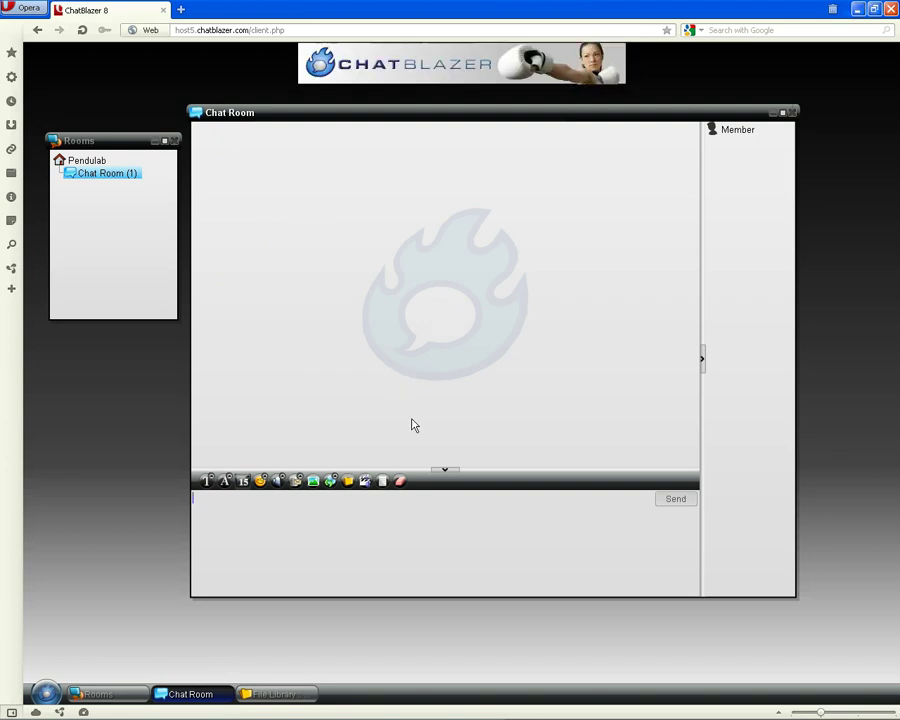
click(383, 482)
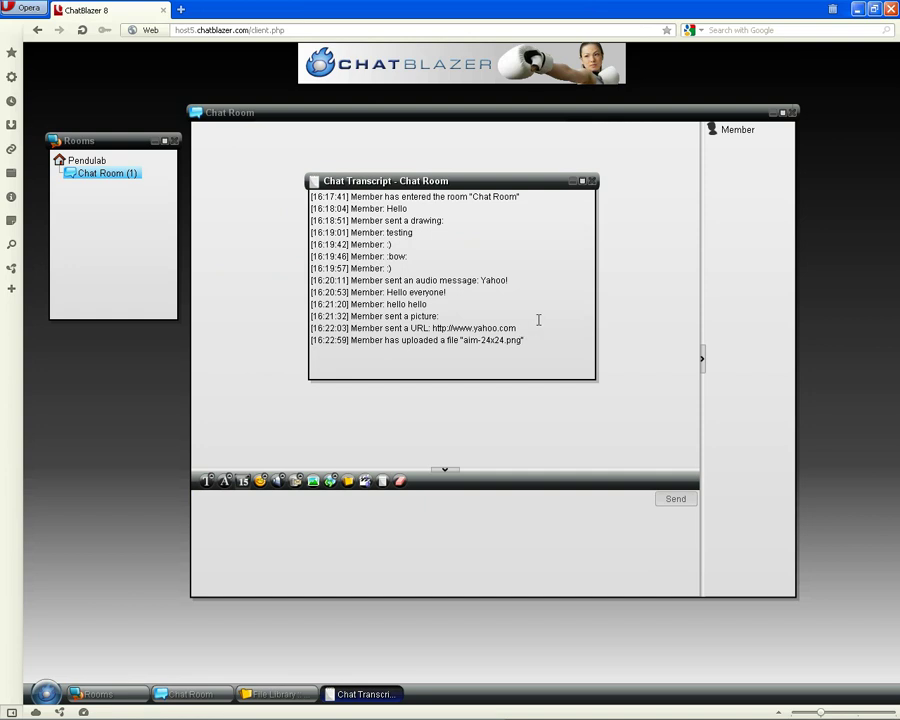
click(591, 181)
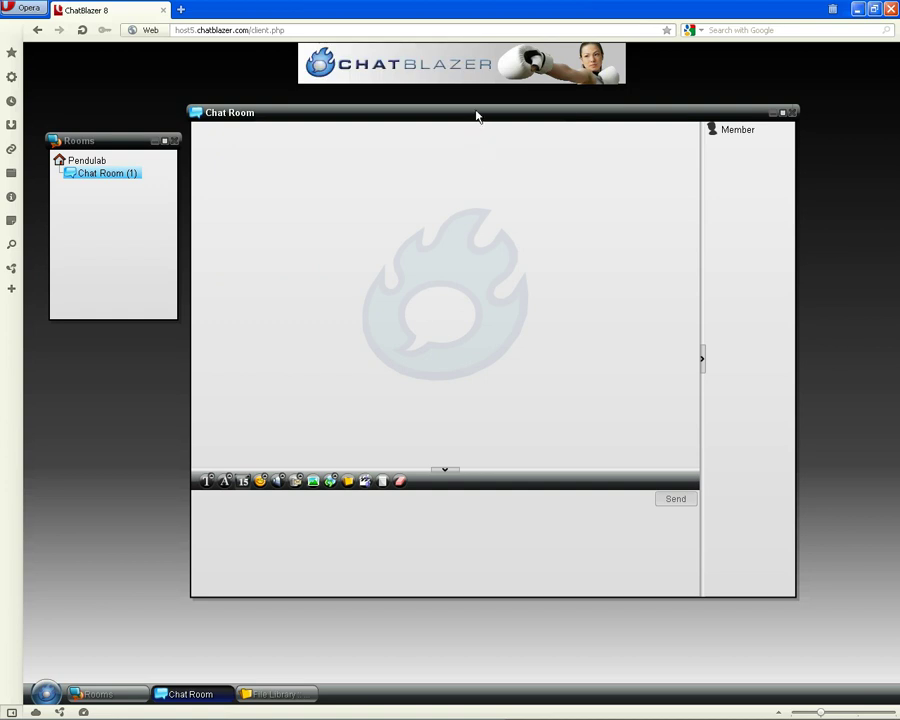
mouse_move(478, 116)
mouse_down()
mouse_move(486, 115)
mouse_move(464, 97)
mouse_move(485, 108)
mouse_up()
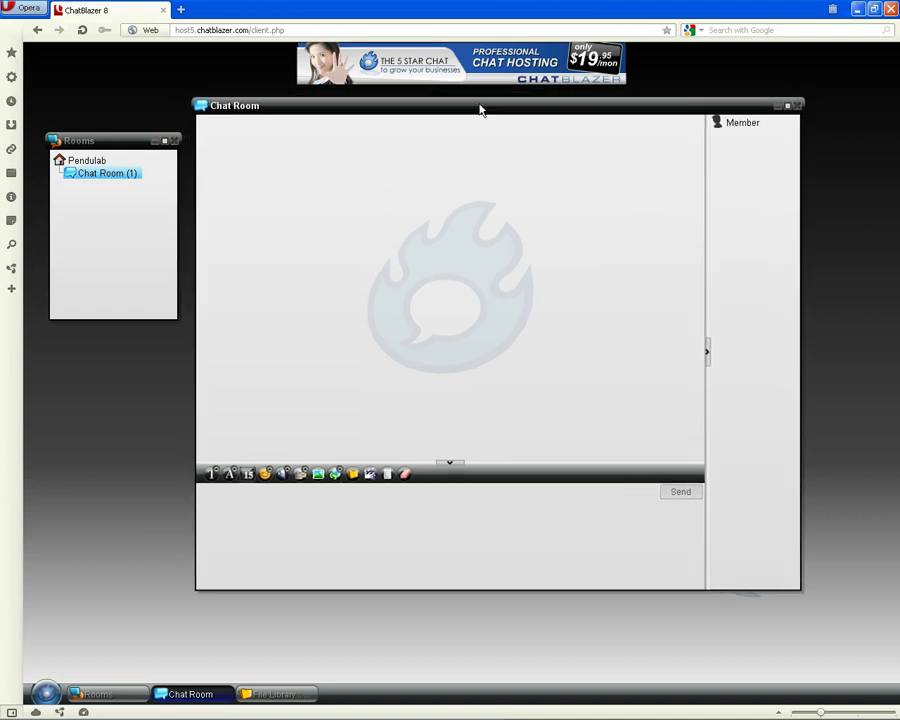